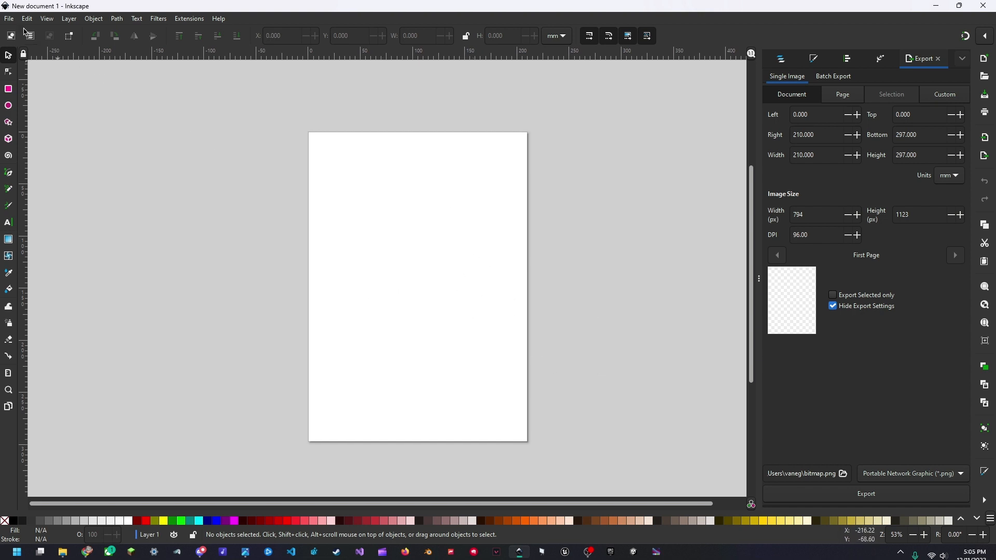
Step: Set both the page format units and the display units to px in the document properties
left_click(9, 19)
left_click(31, 210)
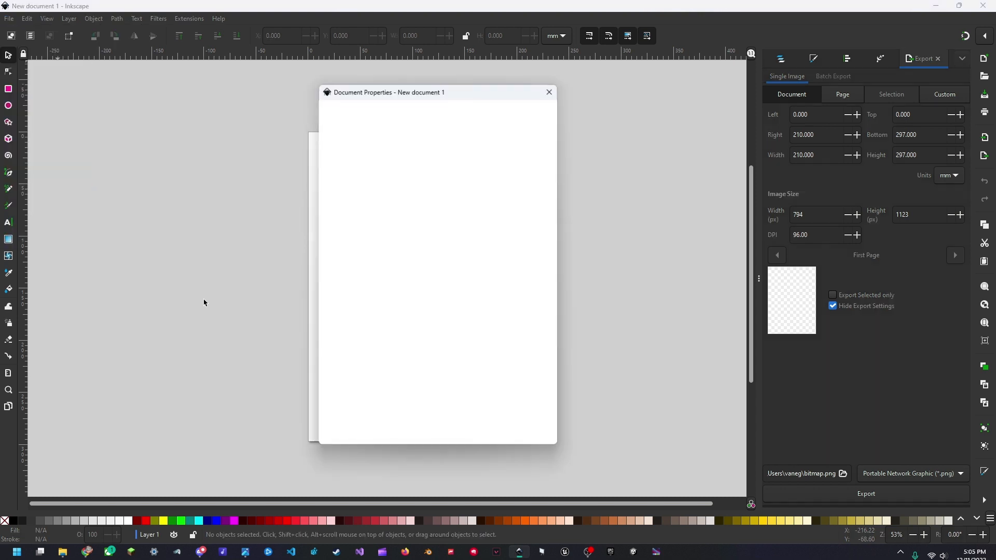
left_click(412, 160)
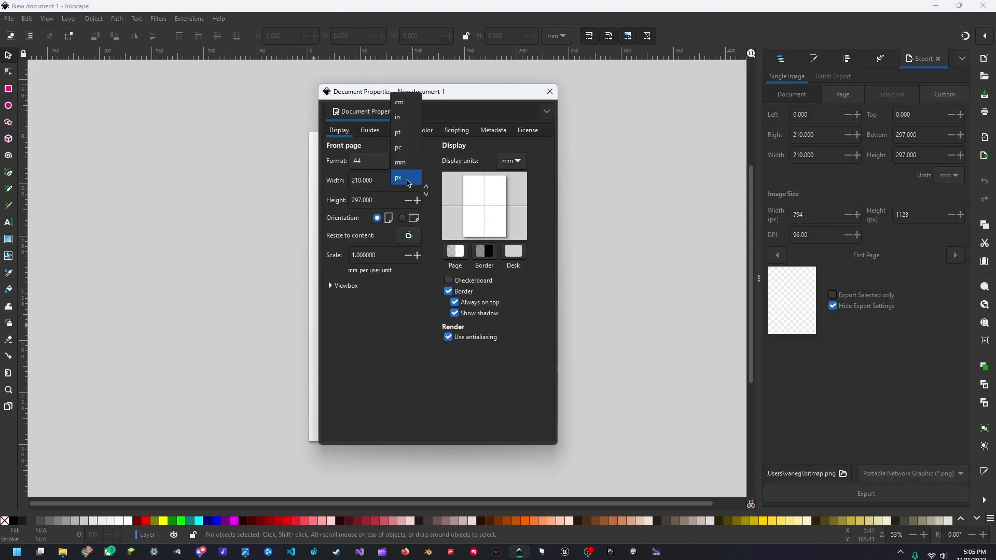
left_click(403, 177)
left_click(505, 163)
left_click(503, 176)
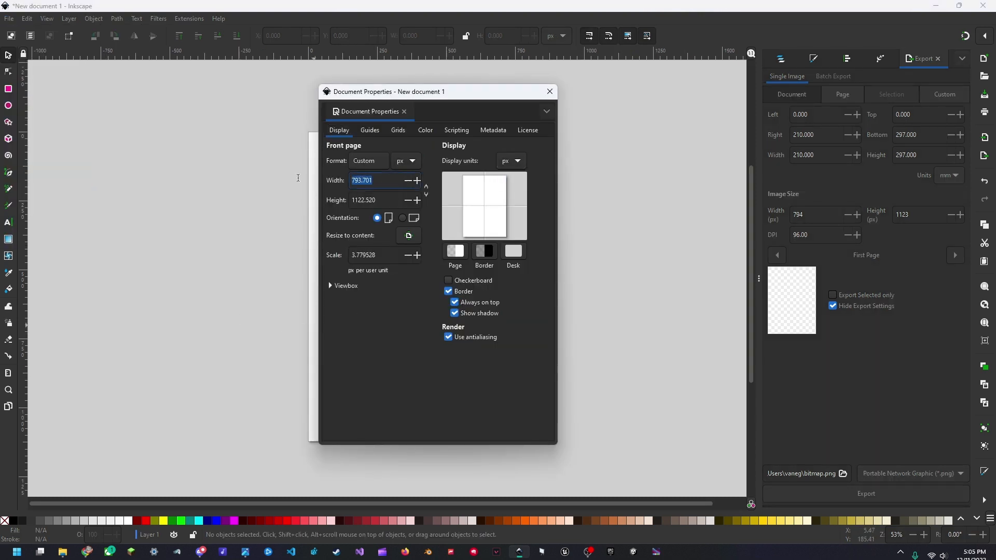
Step: Set the page size to 1920 px wide by 1080 px high and close the document properties
type("1920")
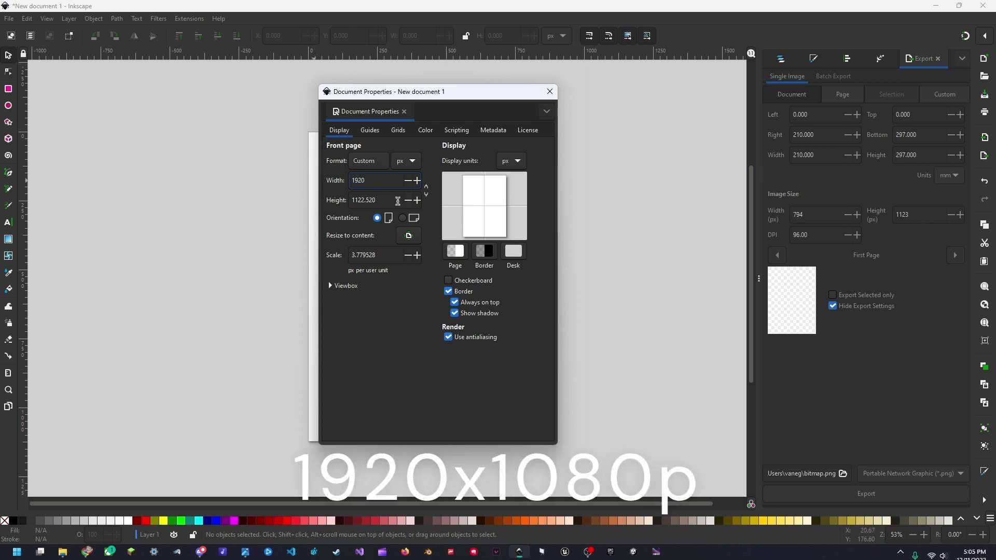
key("Tab")
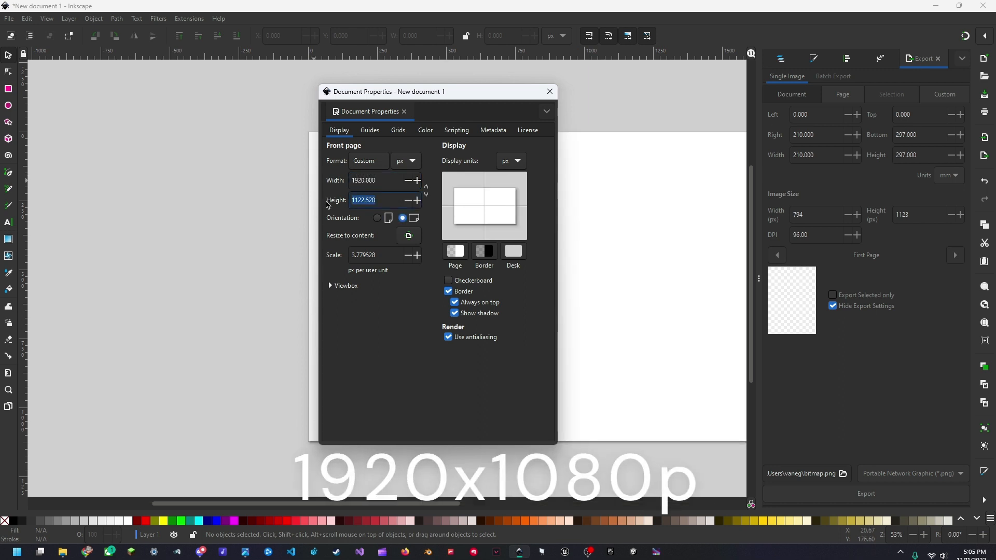
type("10")
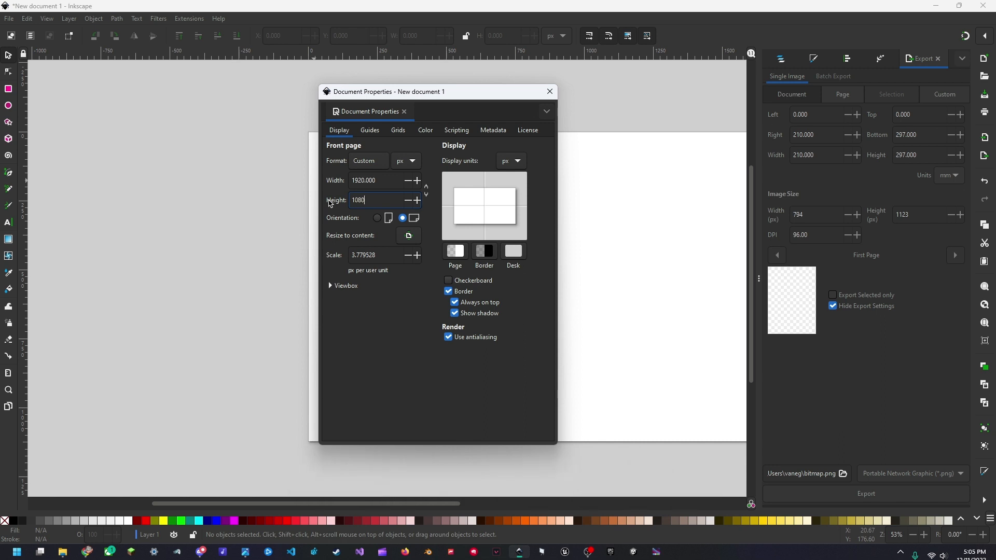
type("80")
left_click(550, 91)
Step: Look through the Layers and Objects, Fill and Stroke, Align and Distribute, Path Effects and Export dialogs
left_click_drag(594, 226, 434, 225)
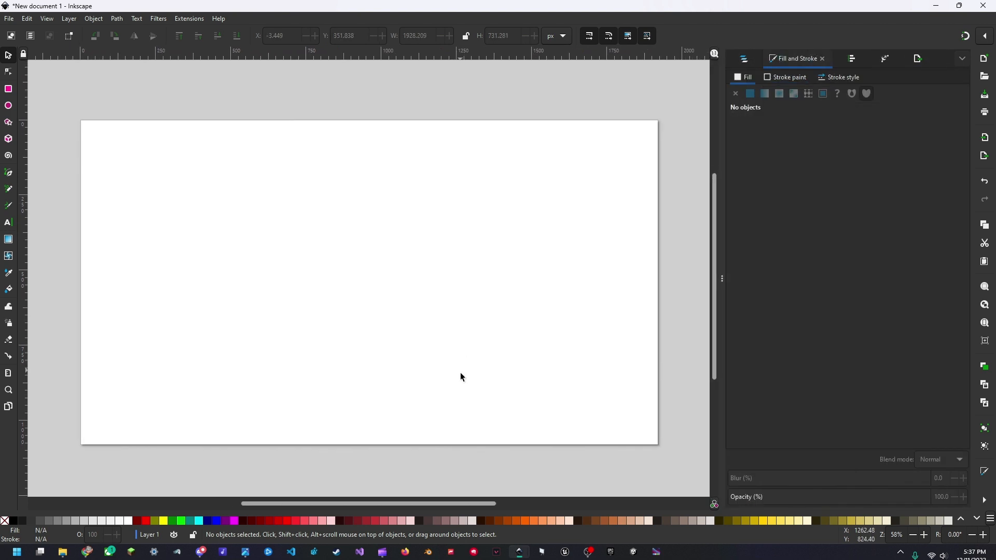
scroll(386, 364, "down", 1)
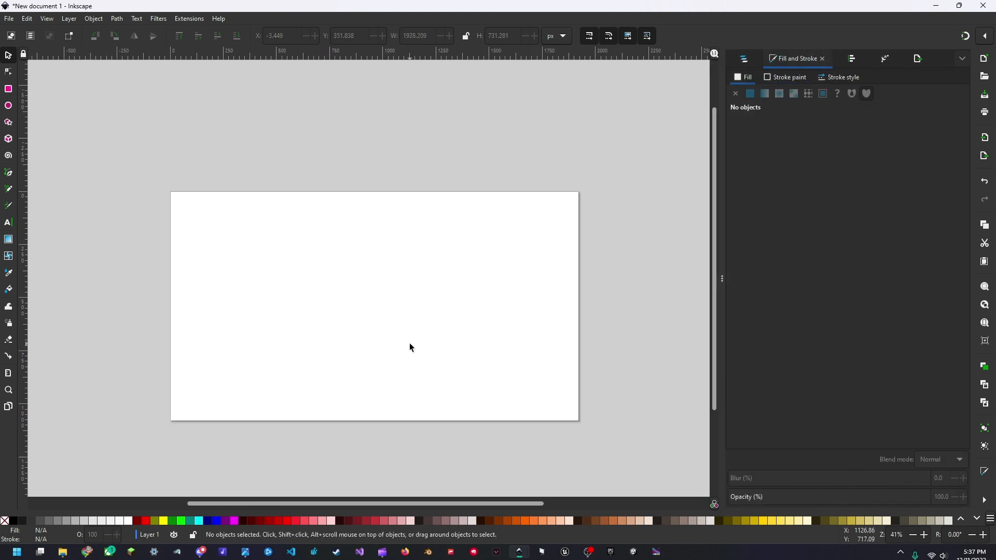
left_click(744, 59)
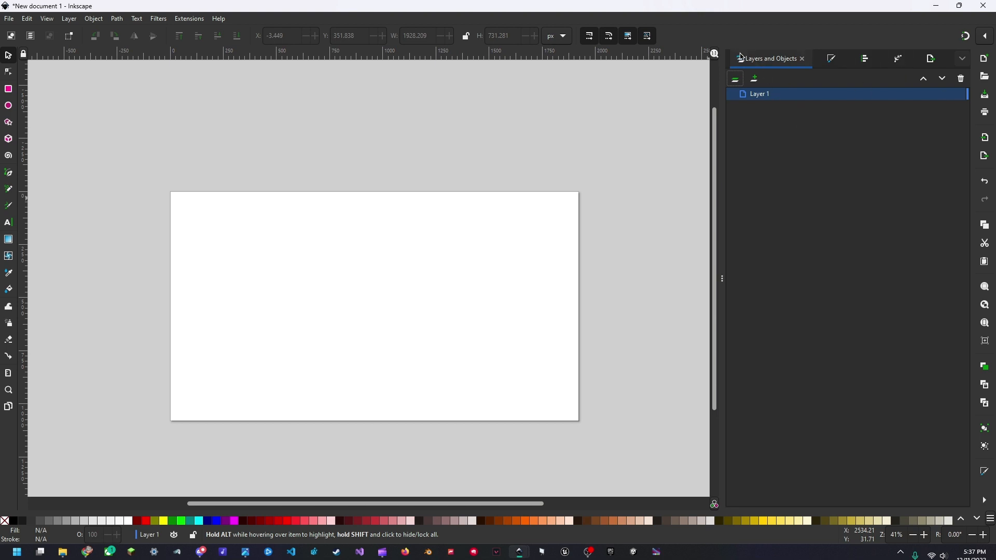
left_click(832, 59)
left_click(843, 60)
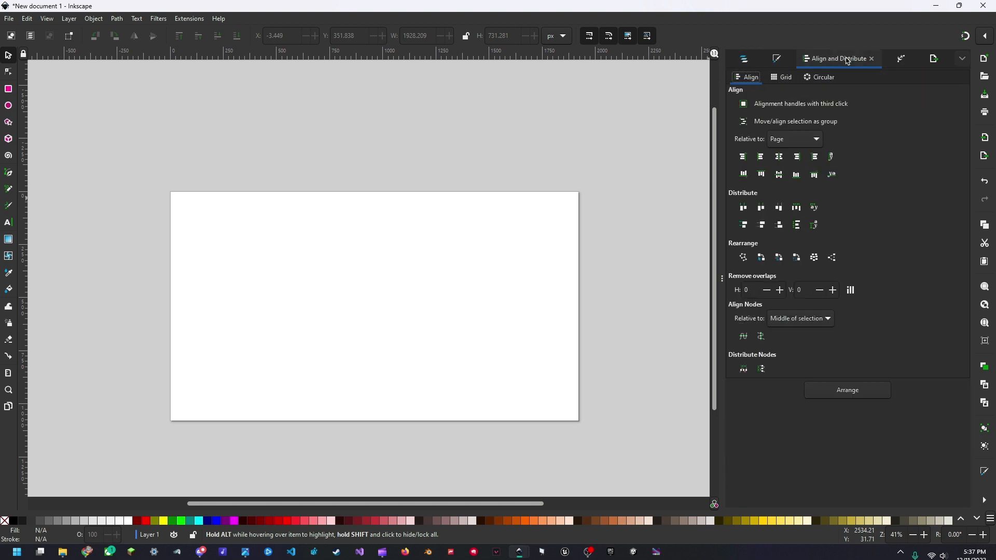
key("ctrl+shift+7")
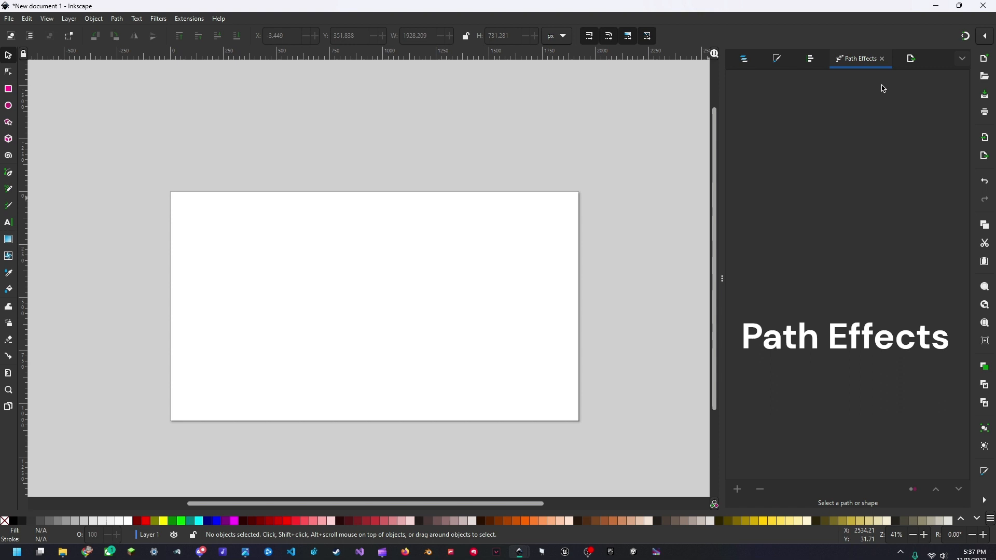
left_click(912, 60)
left_click(744, 59)
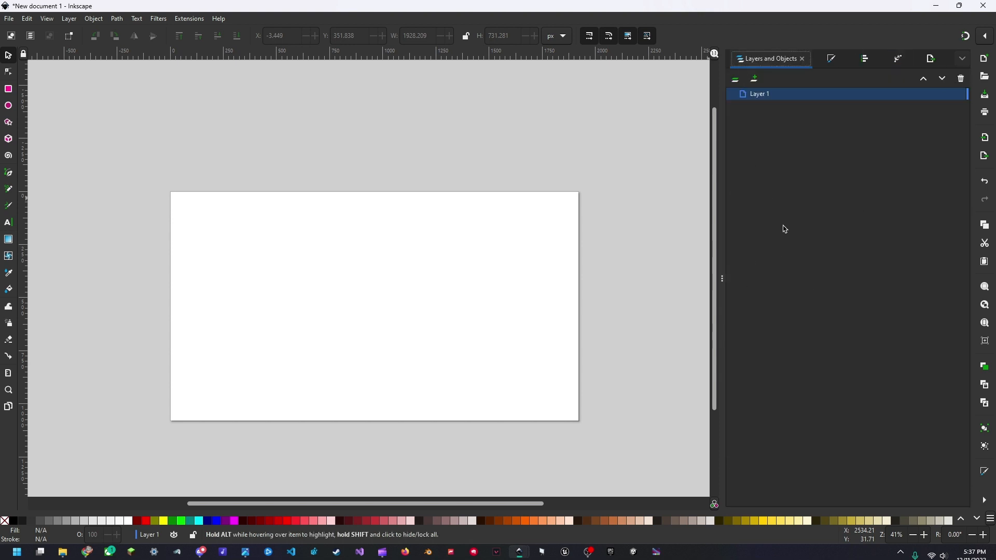
left_click(964, 62)
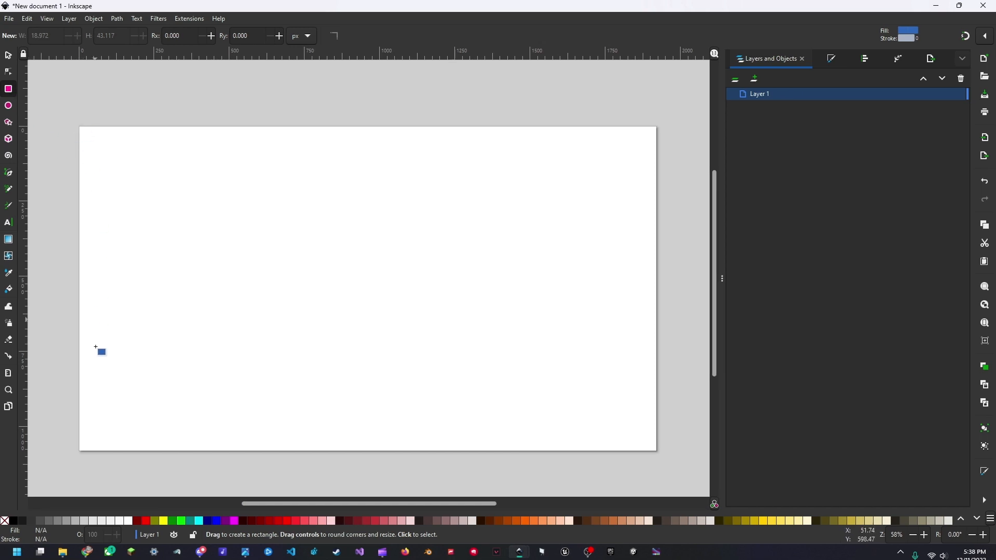
Step: Draw a rectangle about 1921 by 1081 px covering the whole page and brighten its blue fill to 4a88e3
mouse_move(80, 451)
left_mouse_down()
mouse_move(586, 155)
mouse_move(657, 126)
left_mouse_up()
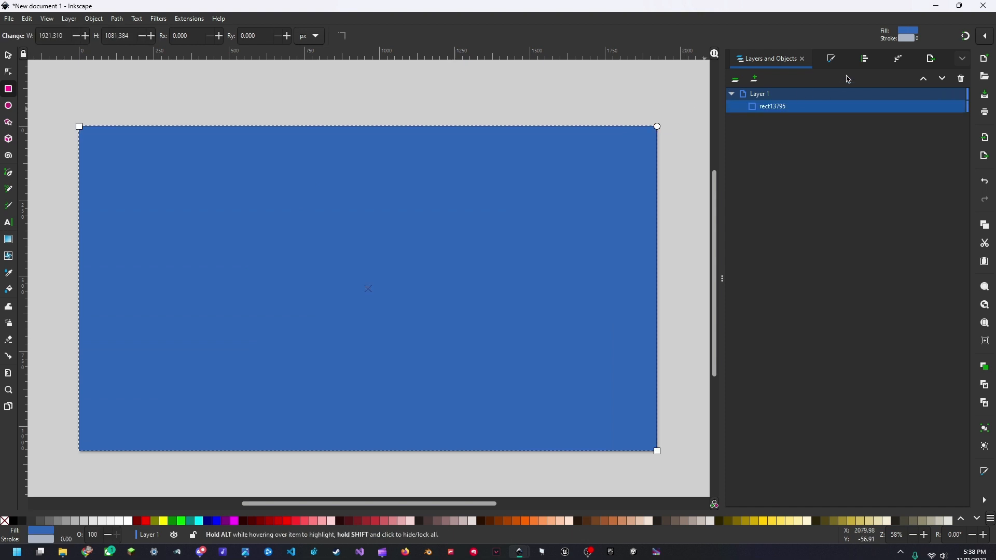
left_click(833, 58)
mouse_move(874, 189)
left_mouse_down()
mouse_move(886, 192)
mouse_move(857, 165)
mouse_move(908, 195)
left_mouse_up()
key("Escape")
Step: Duplicate the background rectangle and shrink the copy to a full-width strip about 254 px high along the page's lower edge
key("s")
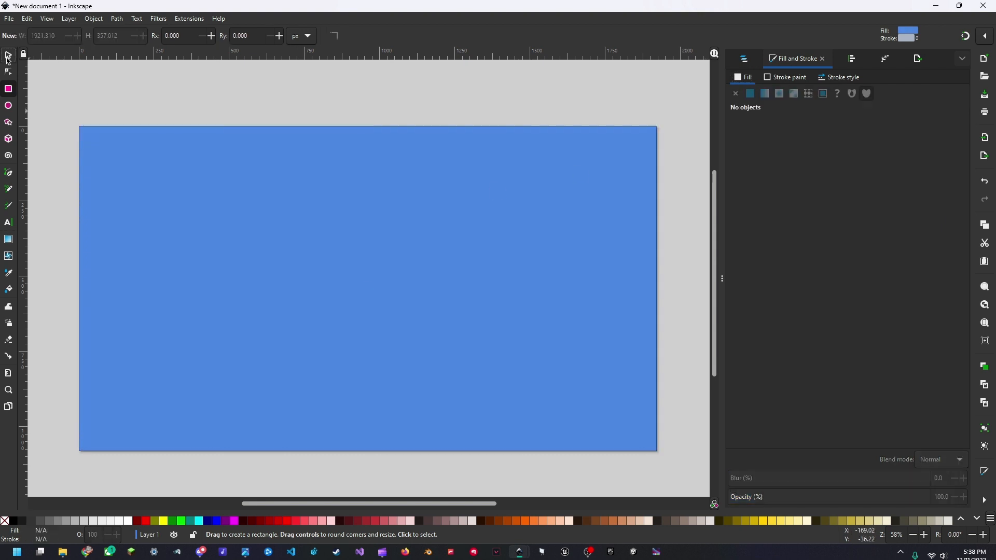
left_click(369, 283)
key("ctrl+d")
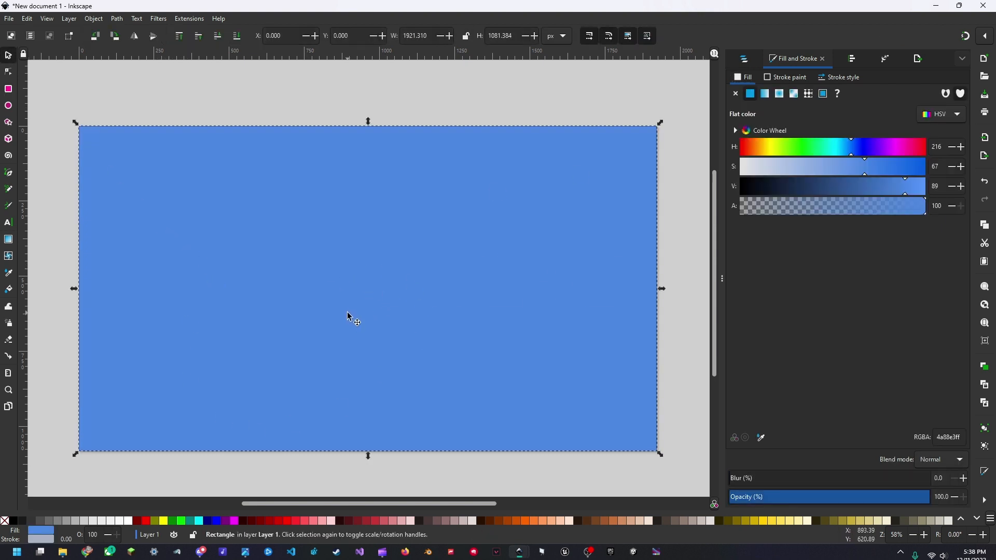
left_click_drag(369, 122, 372, 372)
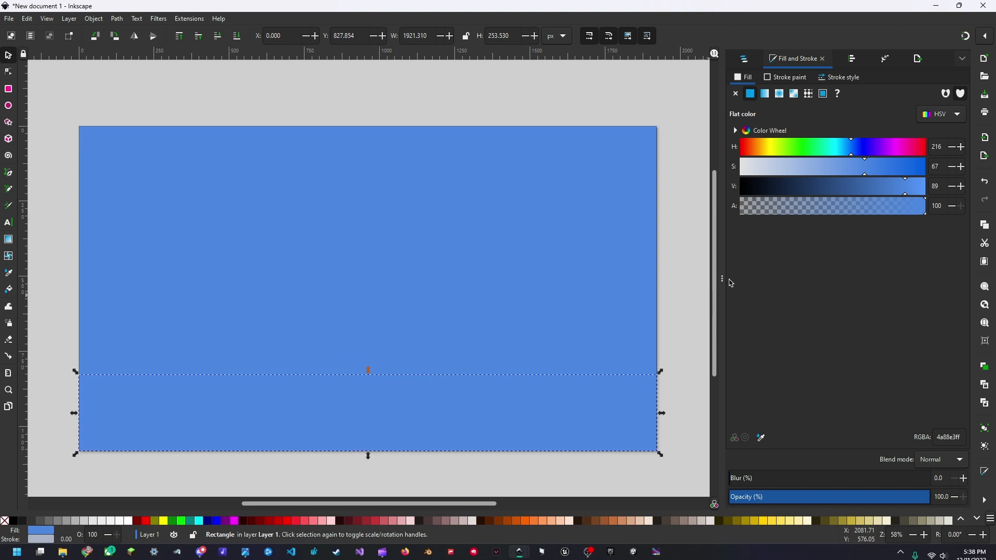
Step: Darken the lower strip's fill to 2d538b and convert the strip from an object to a path
left_click_drag(867, 192, 843, 196)
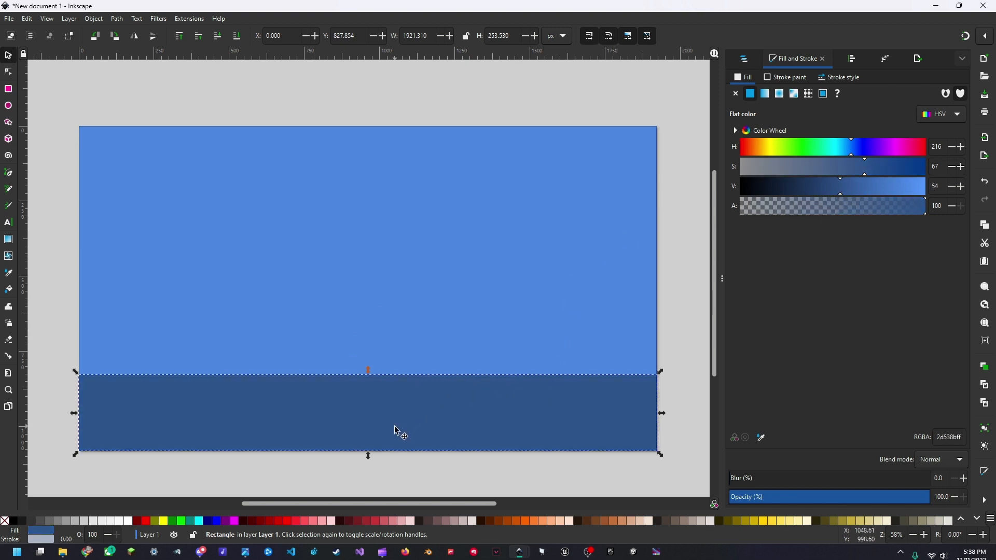
left_click(117, 19)
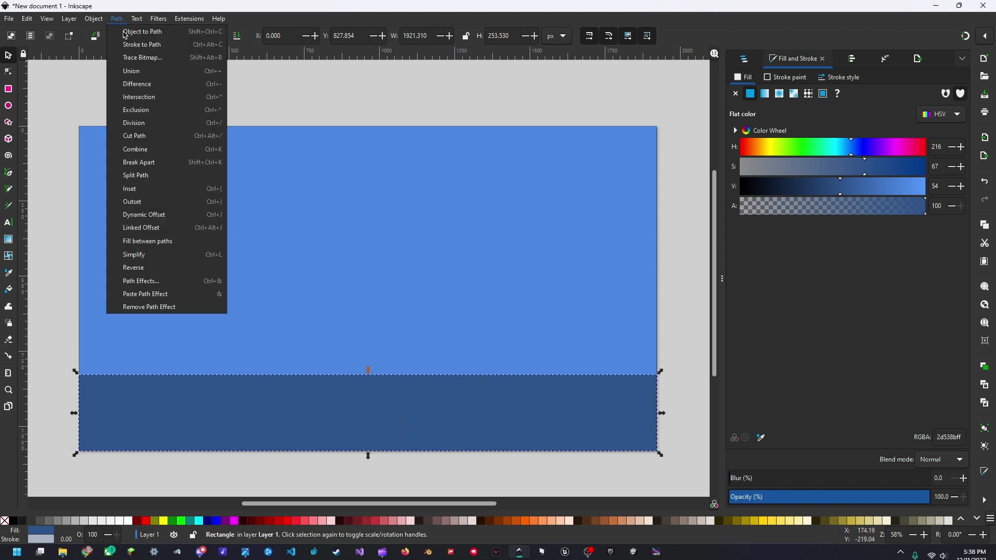
left_click(125, 33)
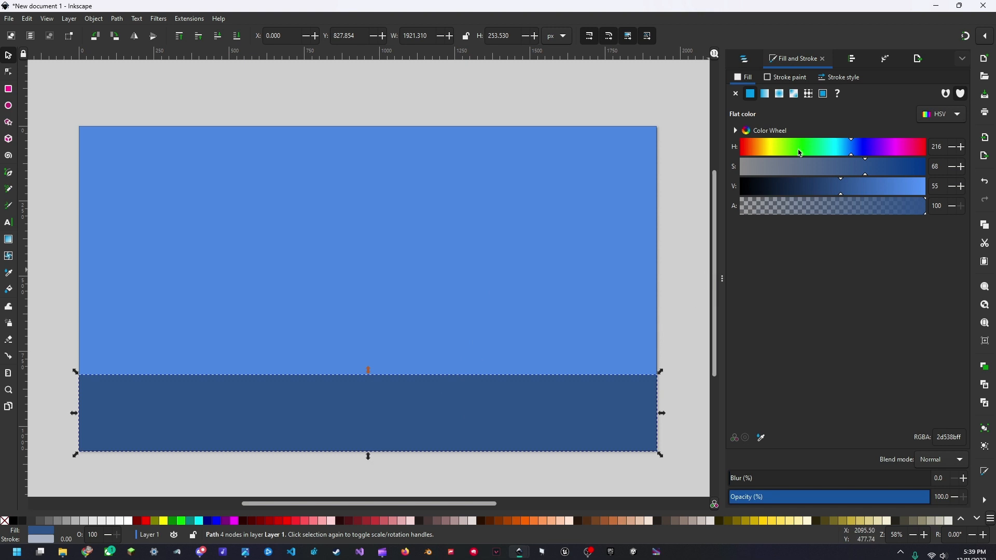
Step: Apply the Lattice Deformation 2 path effect to the dark strip
left_click(851, 61)
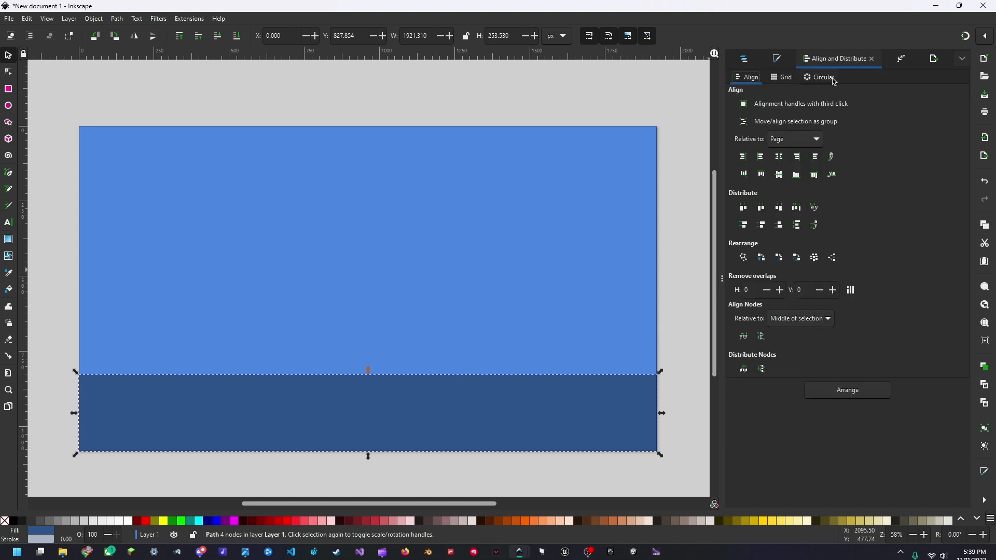
left_click(891, 69)
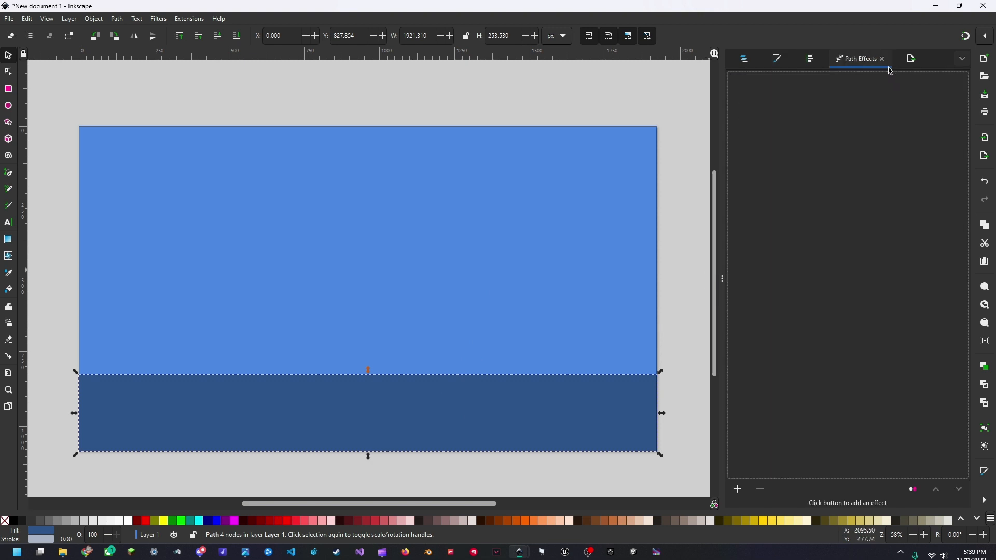
left_click(737, 490)
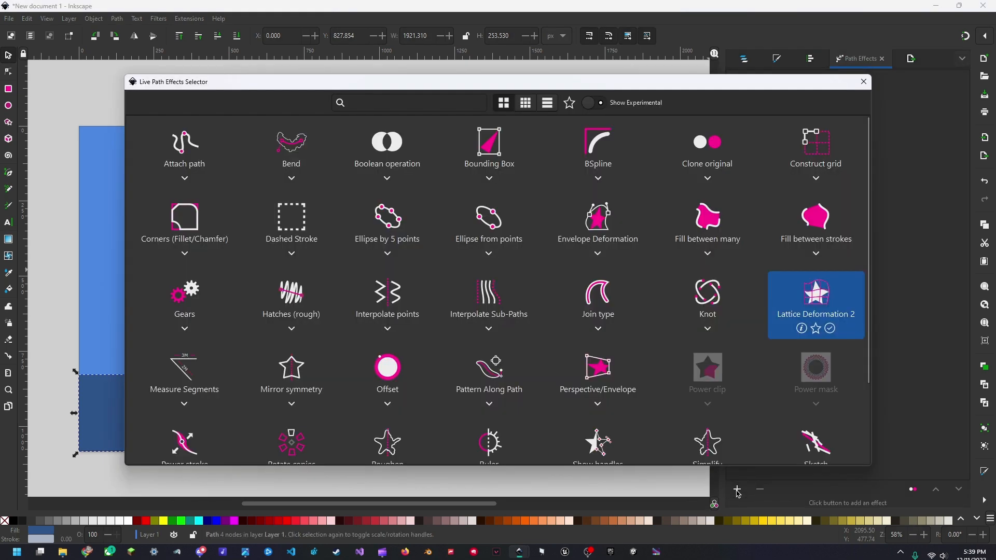
left_click(816, 300)
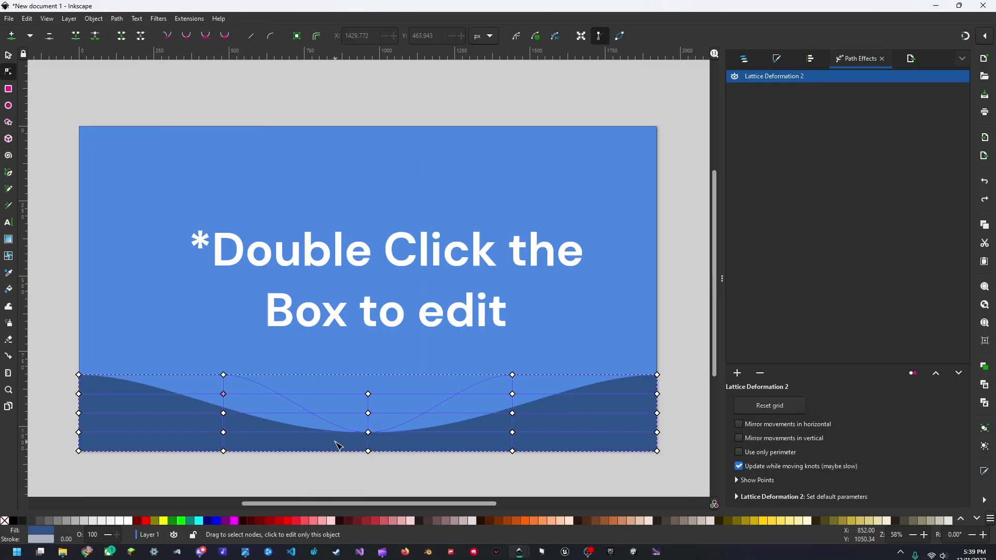
Step: Undo the trial deformation and bend the strip into a wave by pulling its upper-centre and upper-left lattice nodes down
key("ctrl+z")
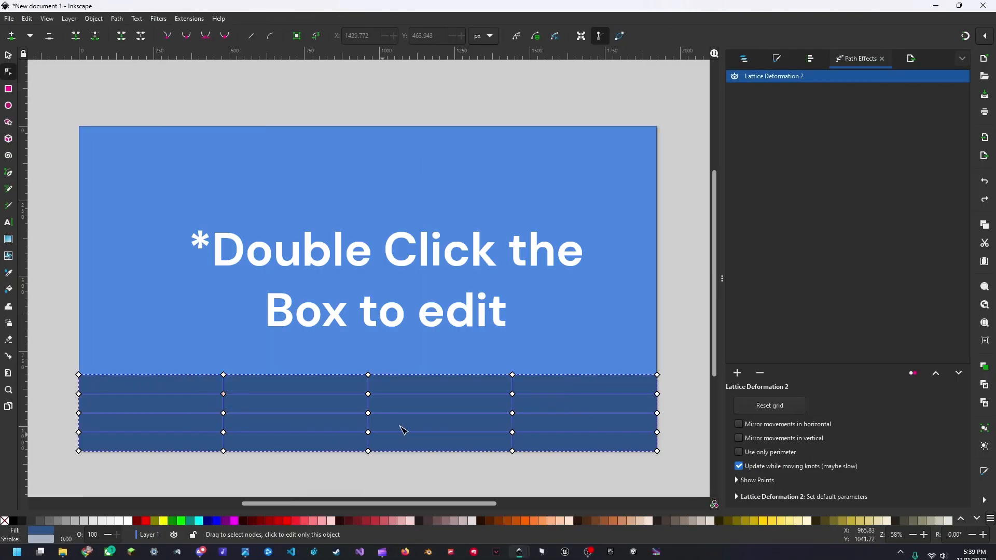
left_click_drag(368, 375, 369, 441)
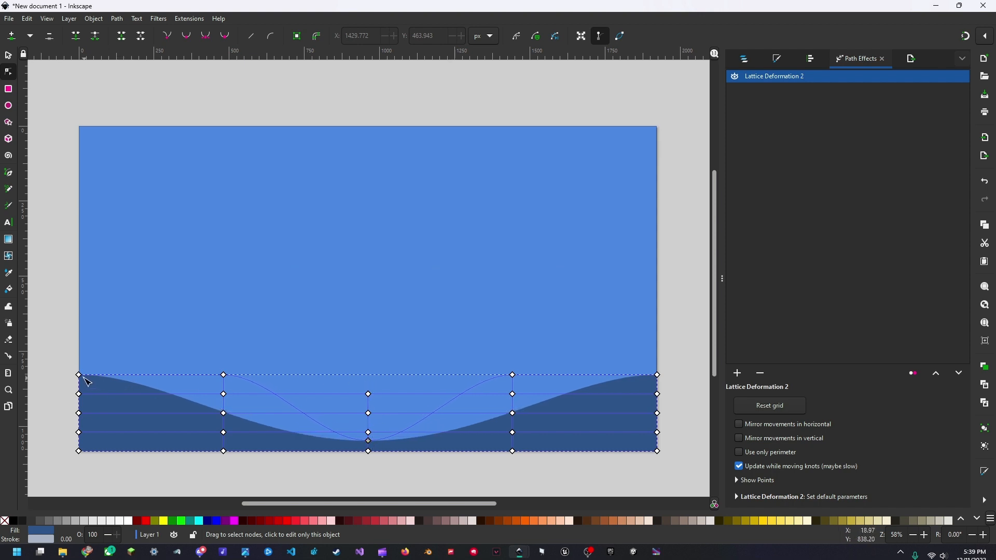
left_click_drag(79, 375, 81, 394)
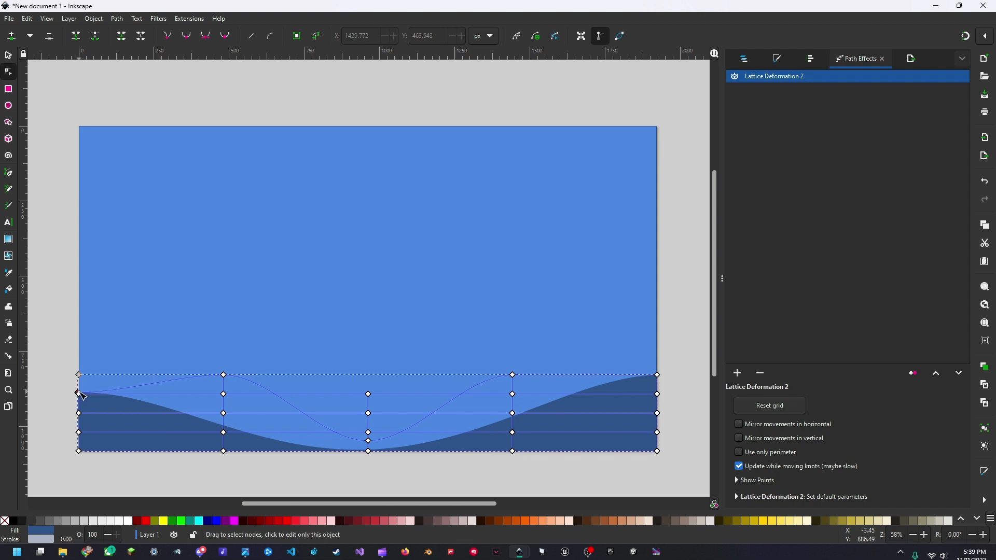
Step: Duplicate the dark wave and move the copy up about 43 px
key("s")
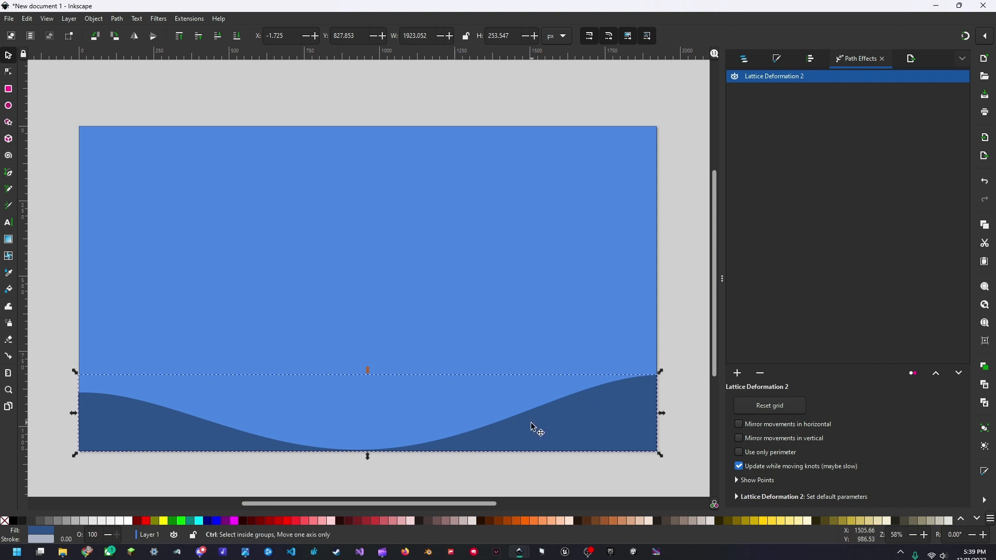
mouse_move(552, 438)
left_mouse_down()
mouse_move(550, 405)
mouse_move(548, 429)
left_mouse_up()
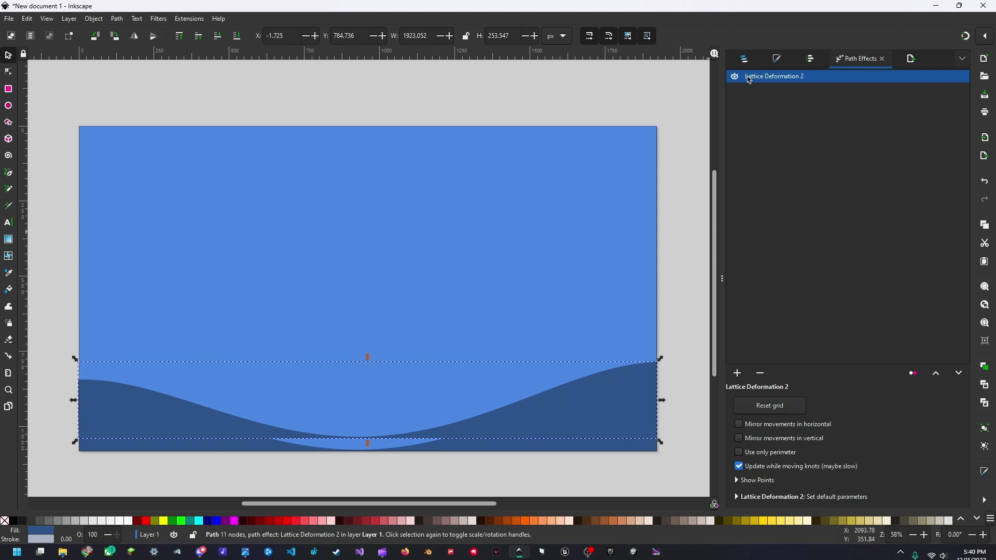
Step: Place the copied wave beneath the original in the stacking order and lighten its fill to 335e9d
left_click(744, 58)
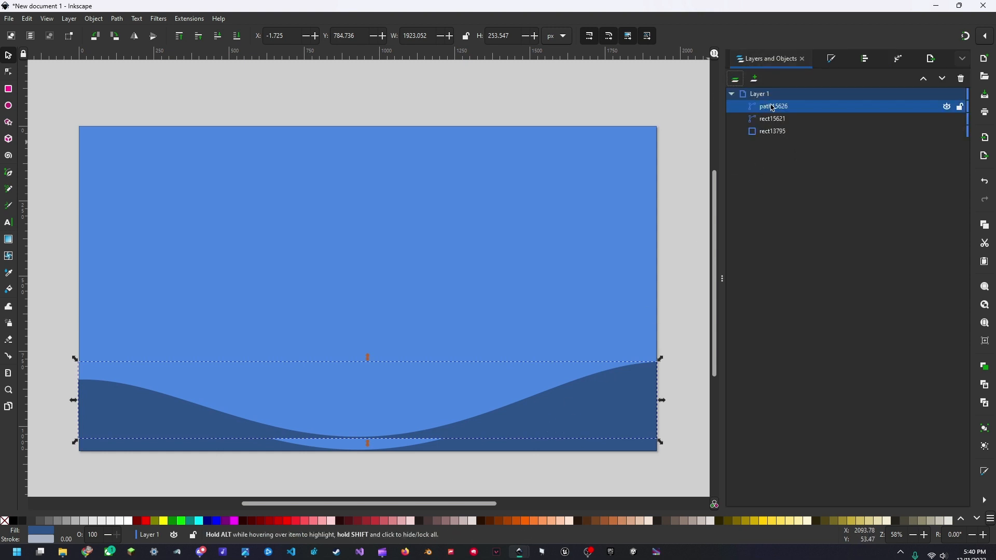
left_click_drag(773, 108, 775, 127)
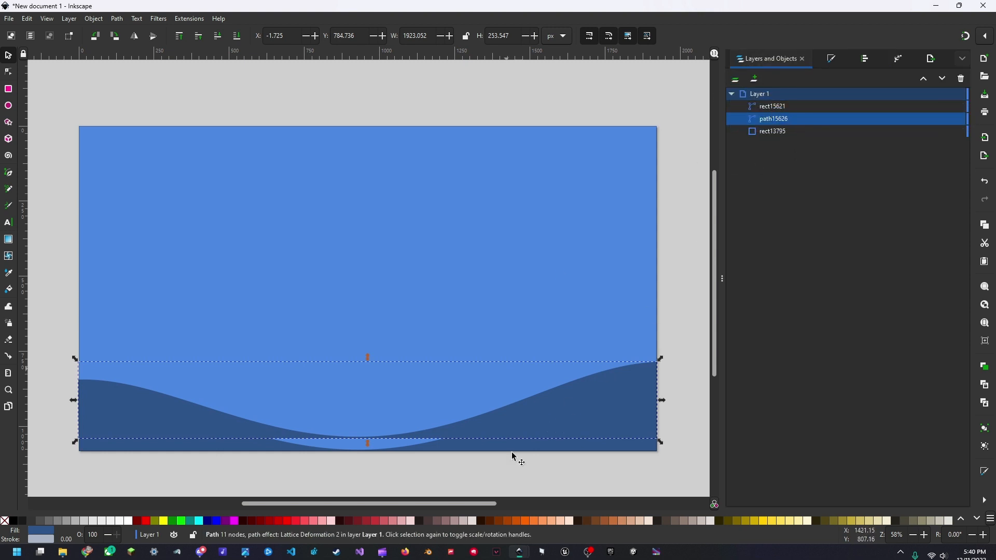
left_click(828, 59)
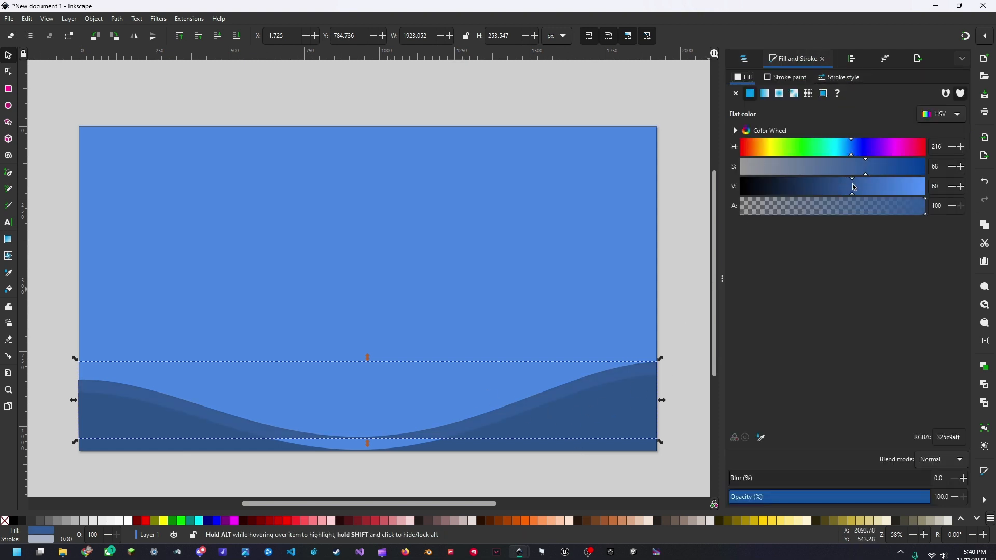
left_click_drag(854, 186, 857, 189)
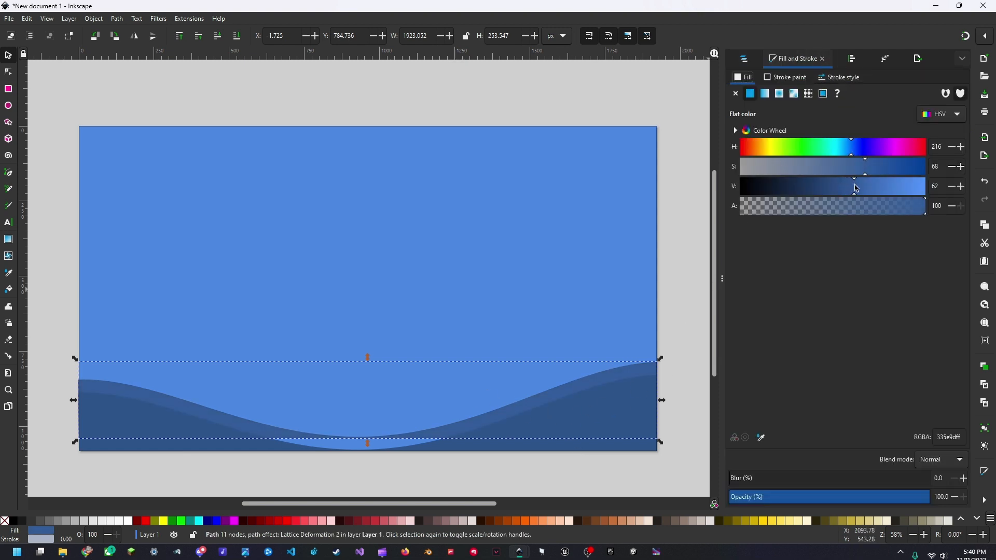
Step: Reshape the lighter second wave through its lattice nodes, raising both ends and shifting the trough left of centre
double_click(468, 430)
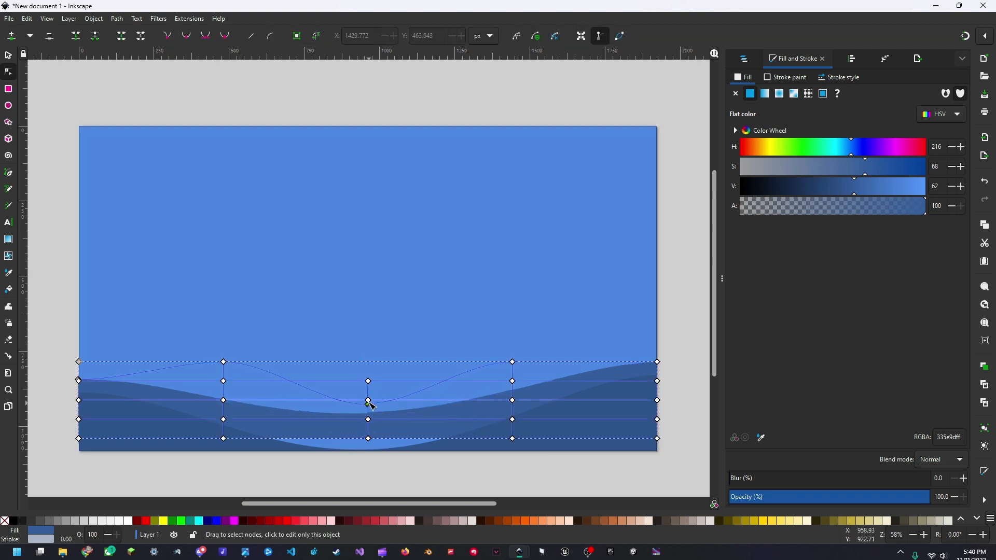
left_click_drag(368, 402, 366, 400)
mouse_move(512, 361)
left_mouse_down()
mouse_move(513, 349)
mouse_move(509, 373)
mouse_move(513, 362)
left_mouse_up()
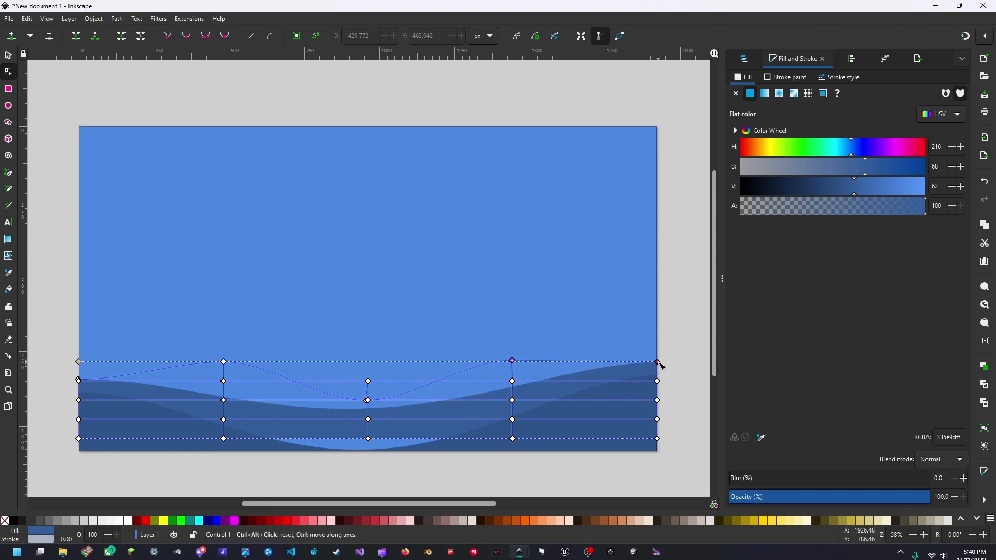
mouse_move(657, 361)
left_mouse_down()
mouse_move(658, 343)
mouse_move(654, 360)
left_mouse_up()
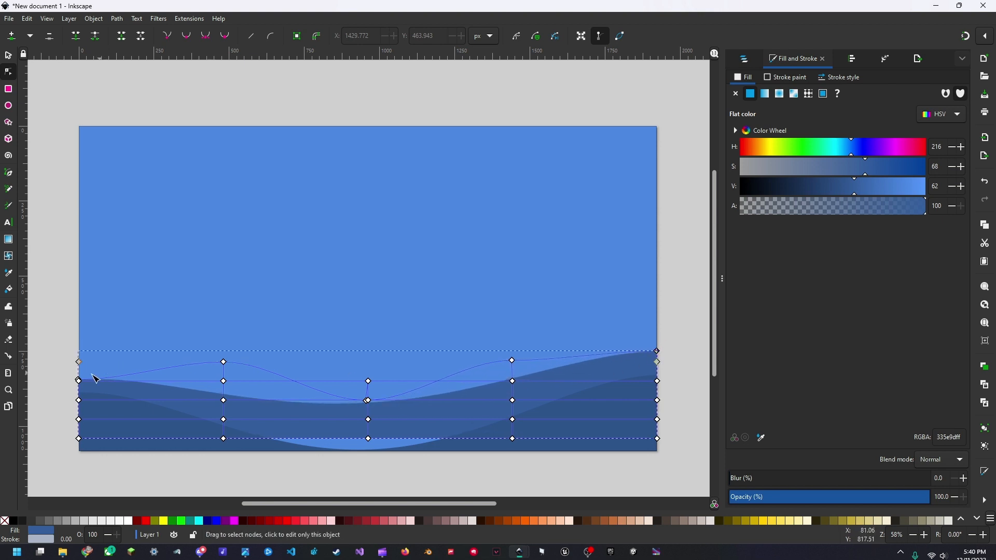
mouse_move(77, 380)
left_mouse_down()
mouse_move(82, 354)
mouse_move(71, 386)
left_mouse_up()
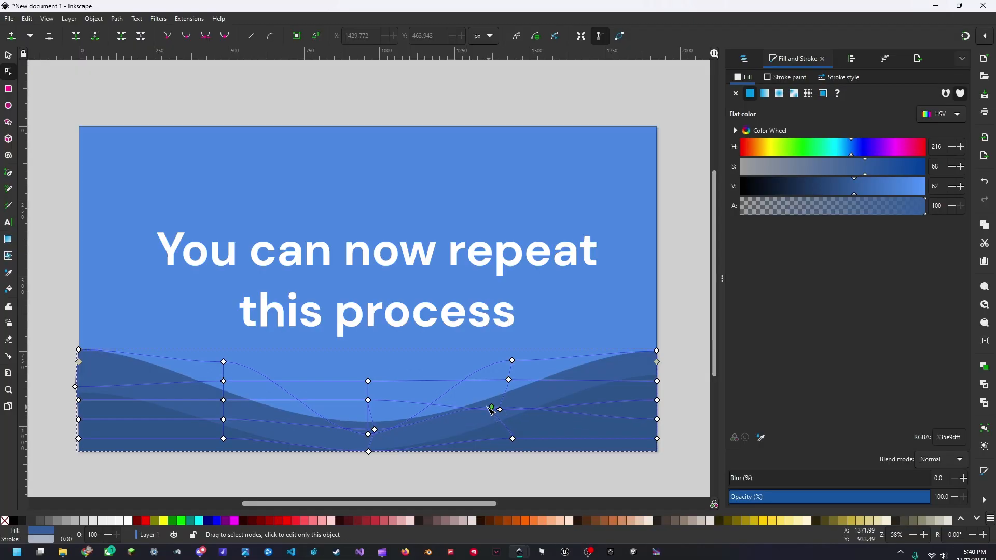
left_click_drag(479, 351, 329, 377)
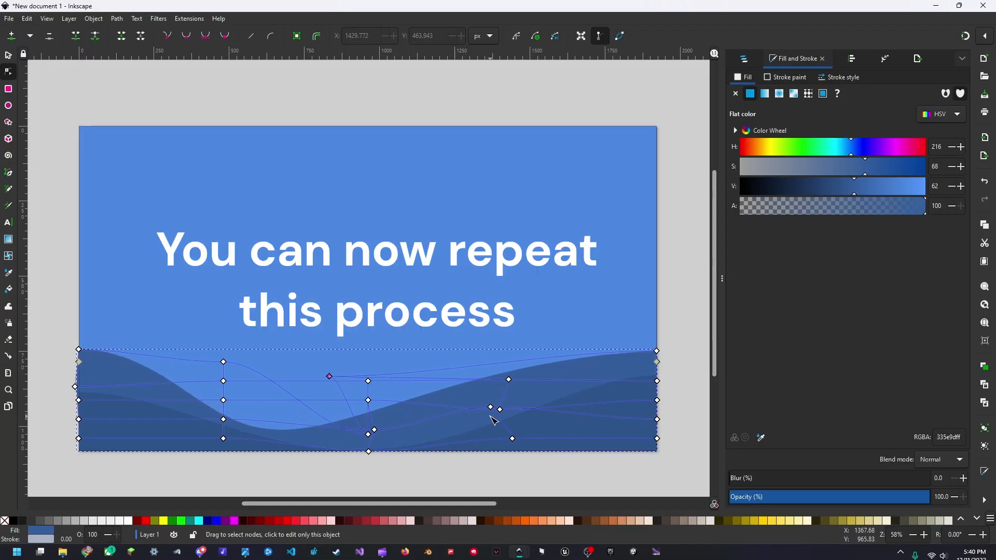
left_click(392, 474)
key("s")
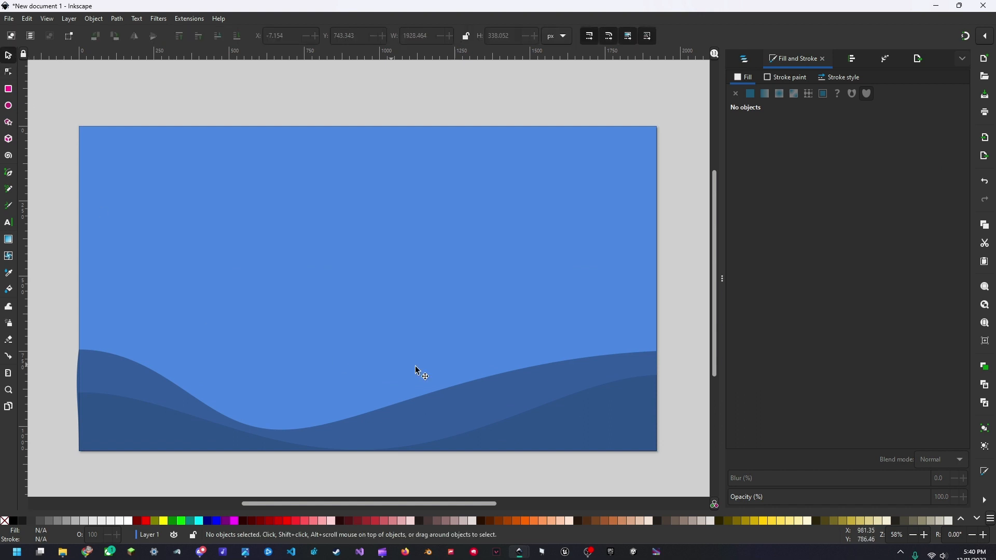
Step: Duplicate the second wave, move the copy up about 60 px and place it directly above the background rectangle in the stacking order
left_click(451, 404)
left_click(450, 399)
key("ctrl+d")
left_click_drag(449, 400, 451, 381)
left_click(744, 58)
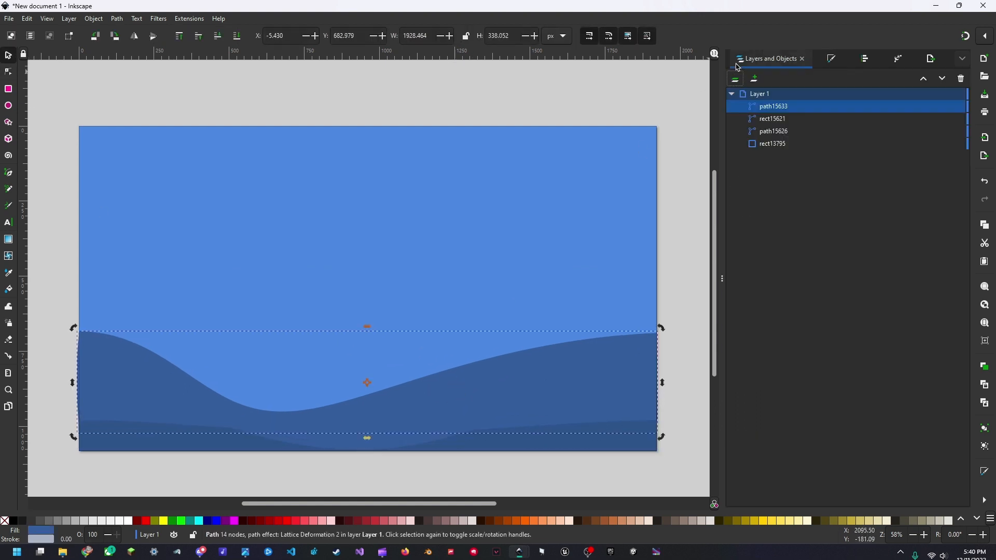
mouse_move(765, 104)
left_mouse_down()
mouse_move(783, 141)
mouse_move(809, 140)
left_mouse_up()
Step: Lighten the new third wave's fill to 3b6cb3 and reshape its curve through the lattice nodes, moving the trough towards the centre
key("ctrl+shift+f")
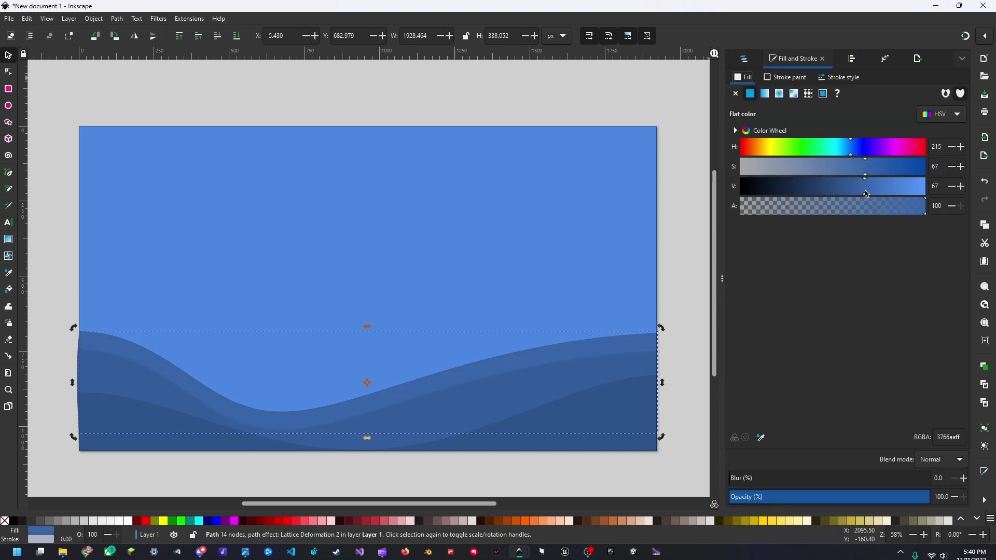
key("n")
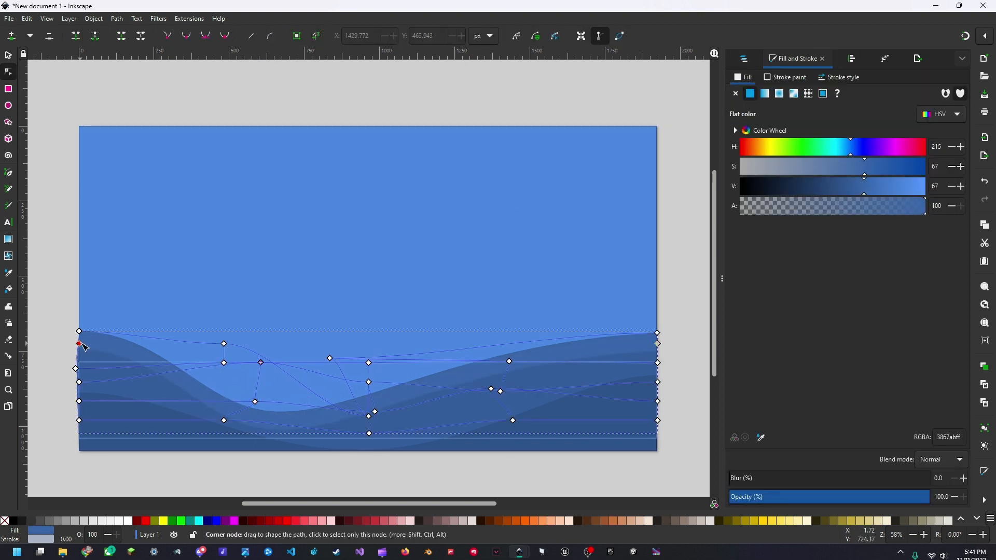
mouse_move(79, 343)
left_mouse_down()
mouse_move(92, 329)
mouse_move(74, 346)
left_mouse_up()
Step: Duplicate the third wave, move the copy up about 72 px and lighten its fill to 4176c1
left_click(108, 348)
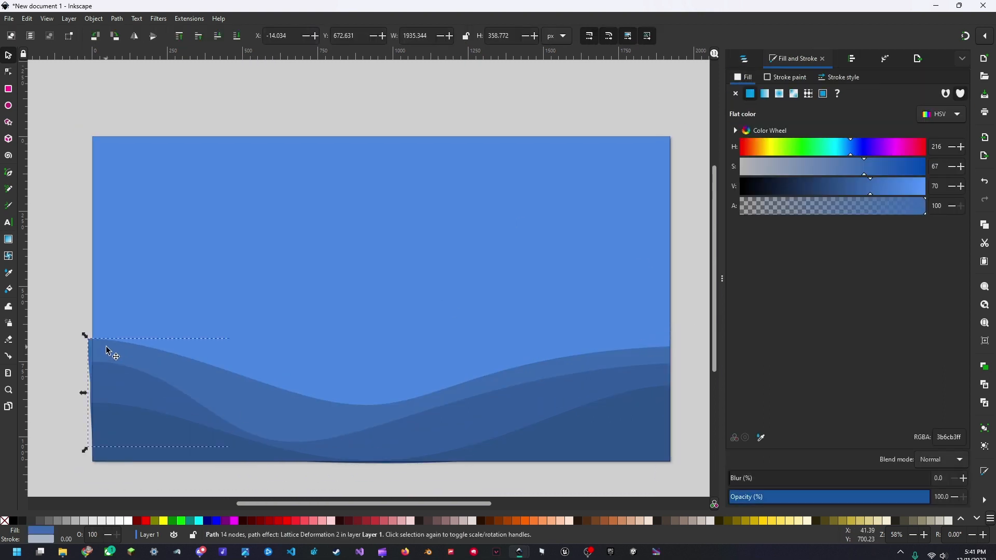
key("Page_Up")
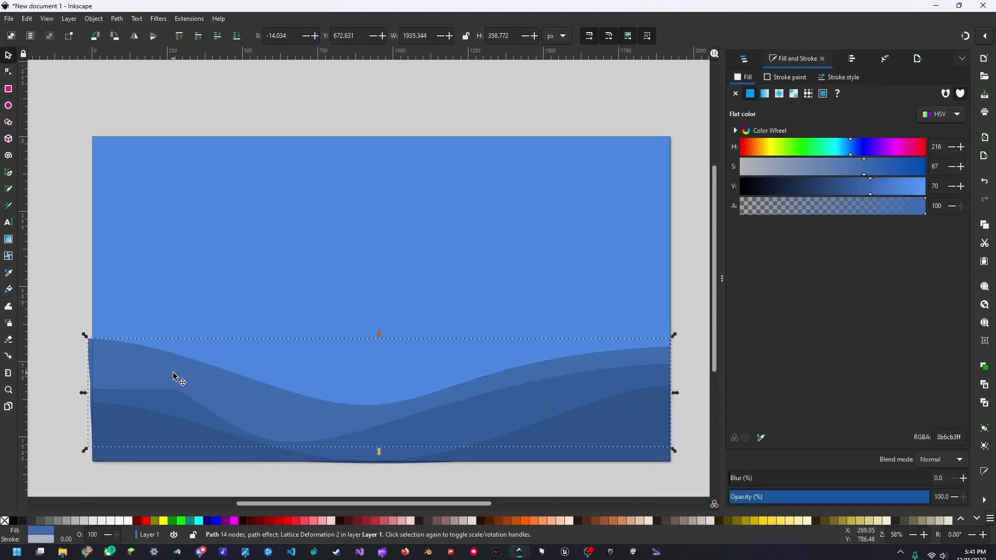
left_click_drag(173, 376, 225, 354)
left_click(867, 187)
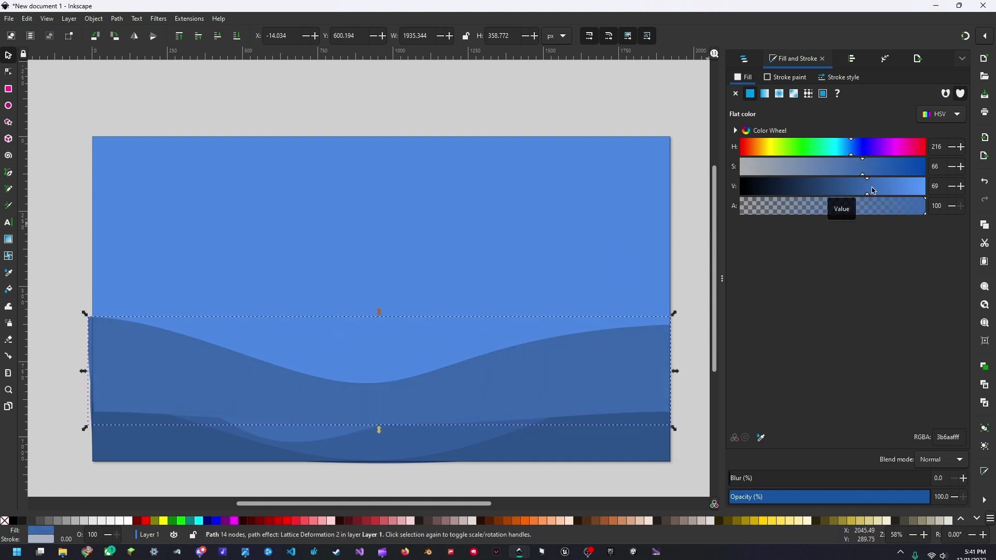
left_click_drag(873, 191, 878, 191)
Step: Place the fourth wave beneath the other waves and raise its right end through the lattice nodes
left_click(744, 58)
left_click_drag(769, 108, 783, 148)
left_click_drag(515, 353, 516, 348)
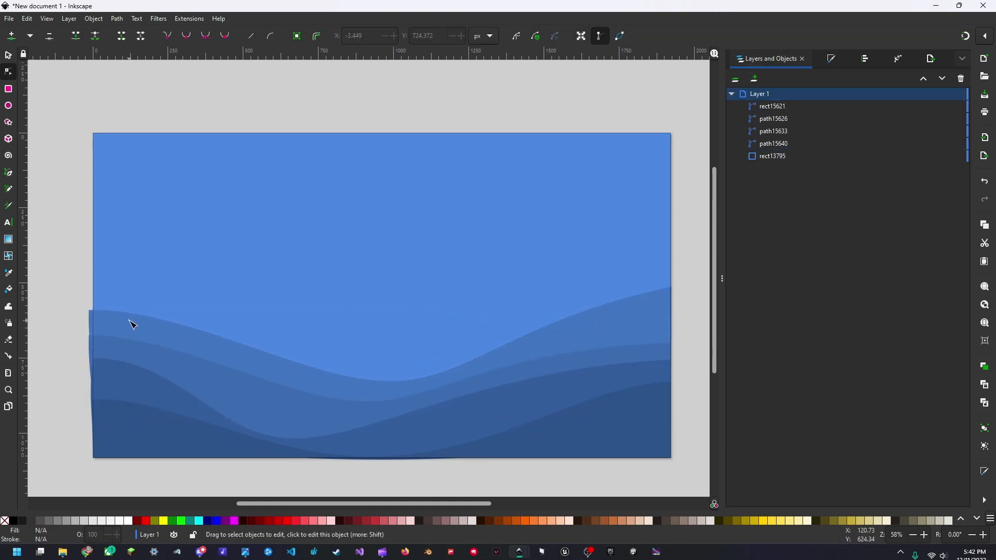
Step: Duplicate the fourth wave and move the copy up to a Y position of about 385 px
left_click(133, 326)
key("ctrl+d")
key("s")
left_click_drag(189, 333, 188, 294)
Step: Lighten the fifth wave's fill close to the background blue and place it beneath the other waves, directly above the background rectangle
left_click(831, 58)
left_click(897, 189)
left_click(754, 56)
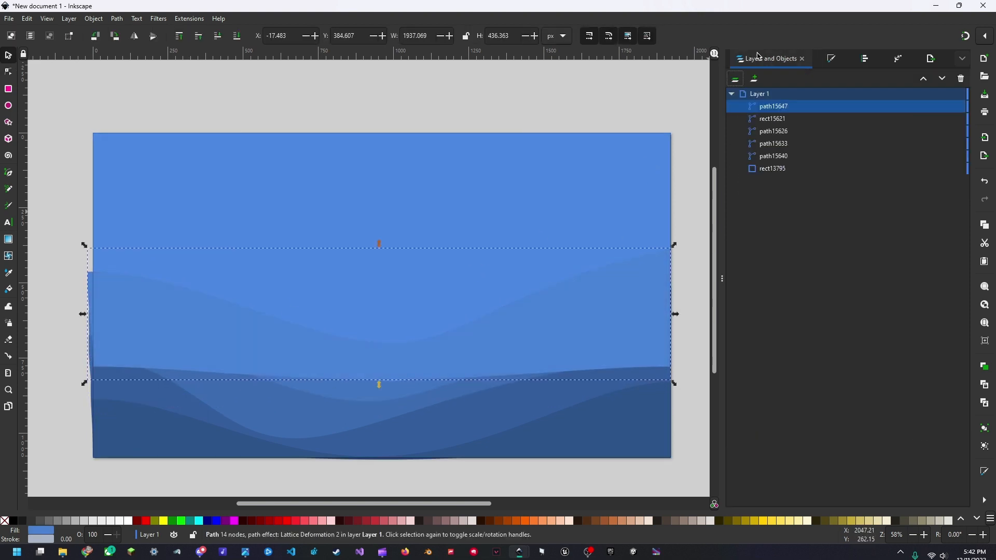
left_click_drag(774, 106, 794, 165)
key("Escape")
Step: Reshape the fifth wave by pulling its central lattice nodes down and raising its upper-left node
double_click(390, 357)
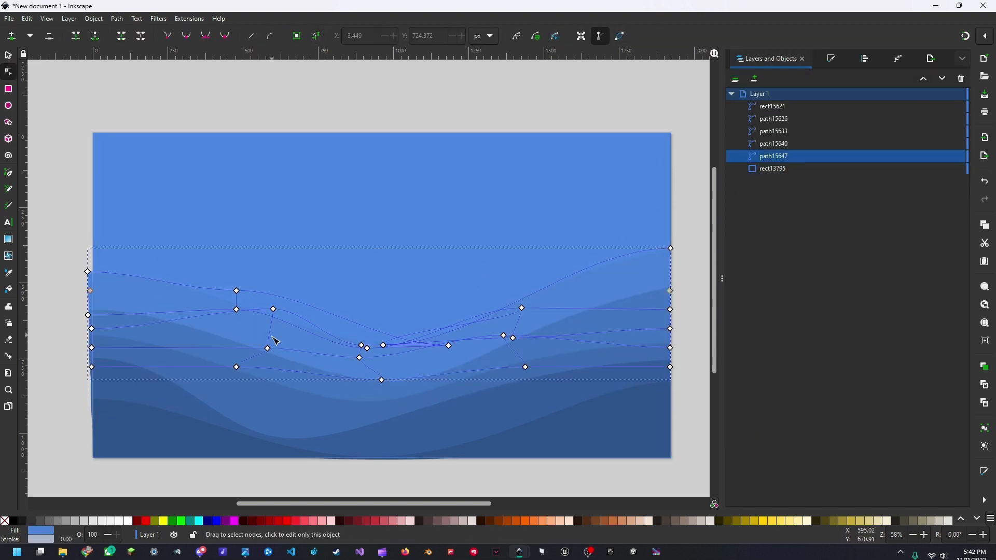
left_click_drag(367, 349, 383, 375)
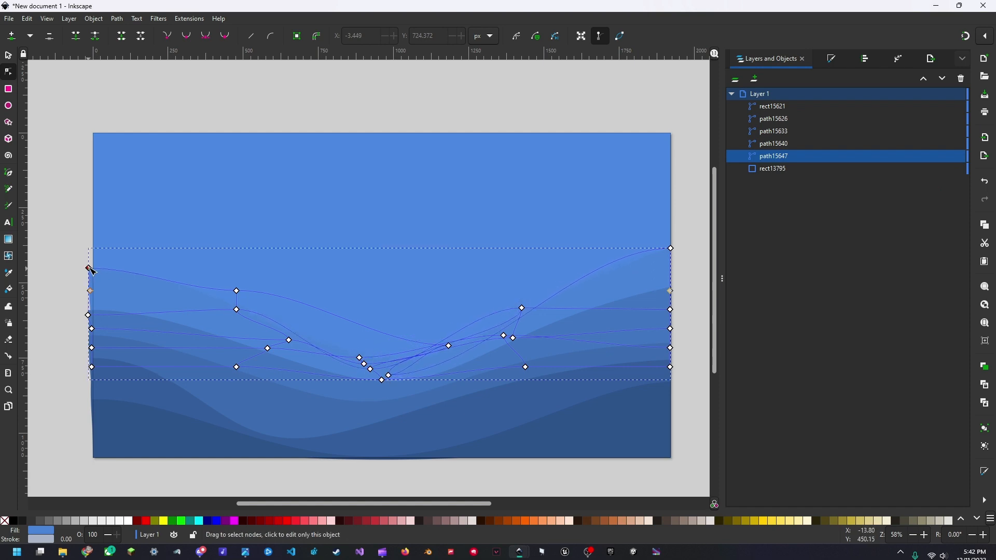
left_click_drag(88, 271, 92, 225)
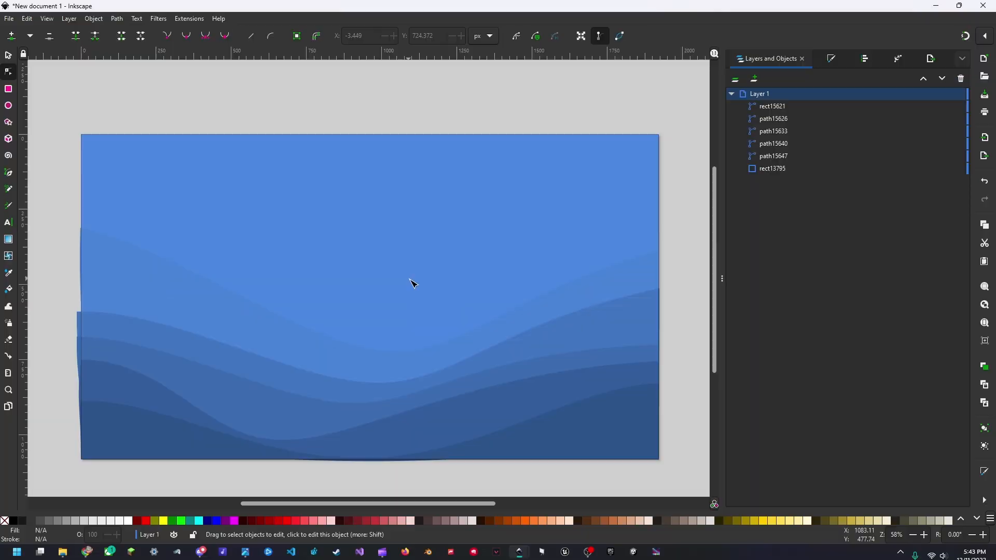
Step: Change the darkest bottom wave's flat fill to a linear gradient
left_click_drag(418, 289, 413, 287)
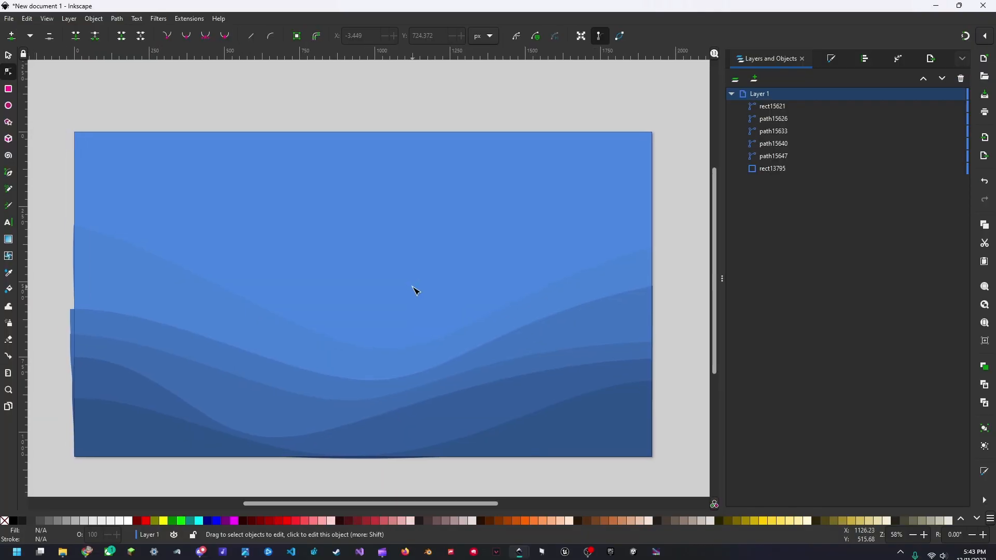
mouse_move(456, 349)
left_mouse_down()
mouse_move(454, 309)
mouse_move(463, 352)
left_mouse_up()
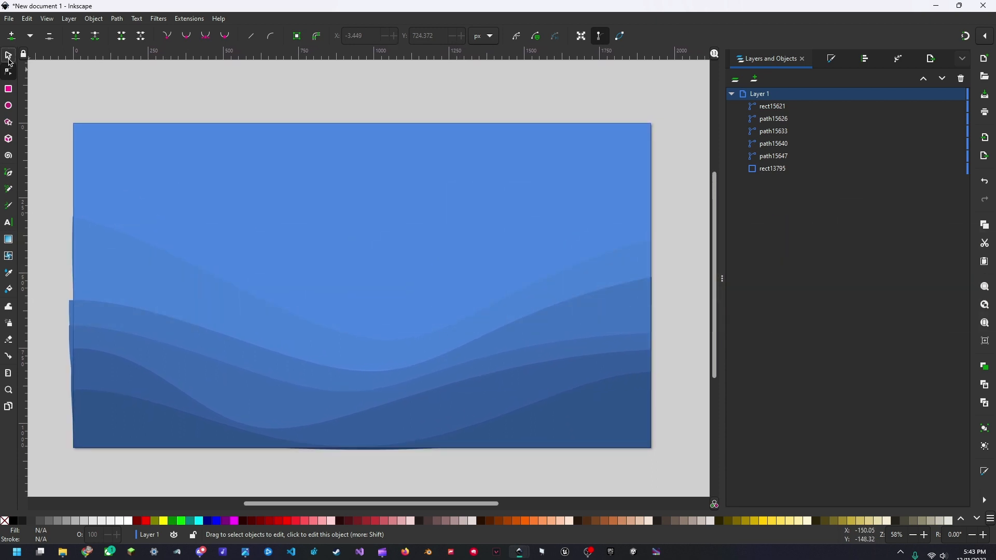
key("s")
left_click(568, 424)
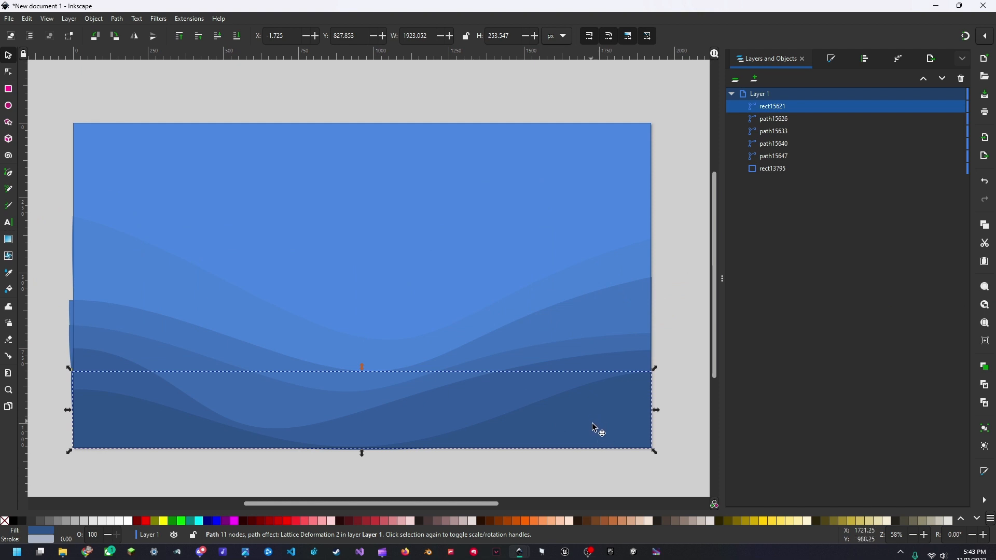
left_click(831, 58)
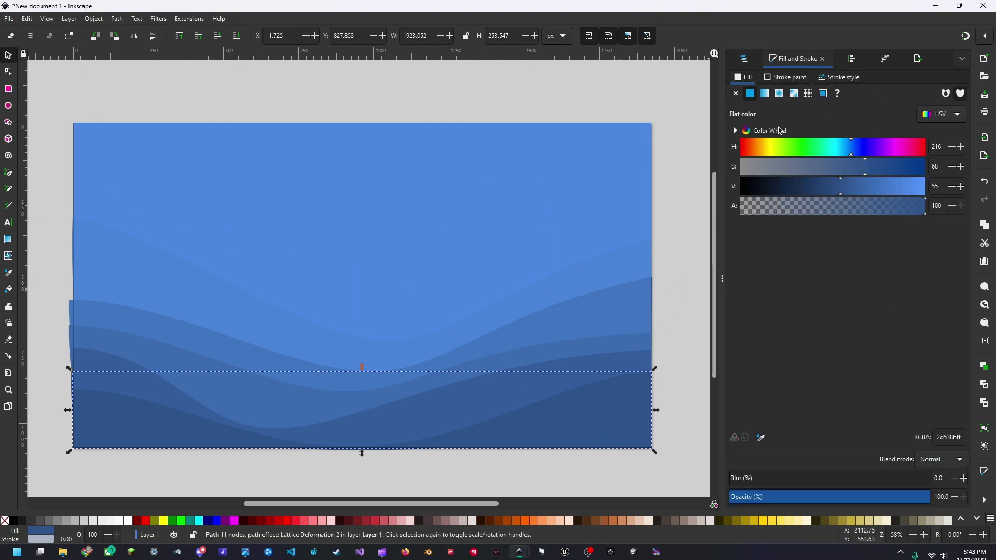
left_click(764, 95)
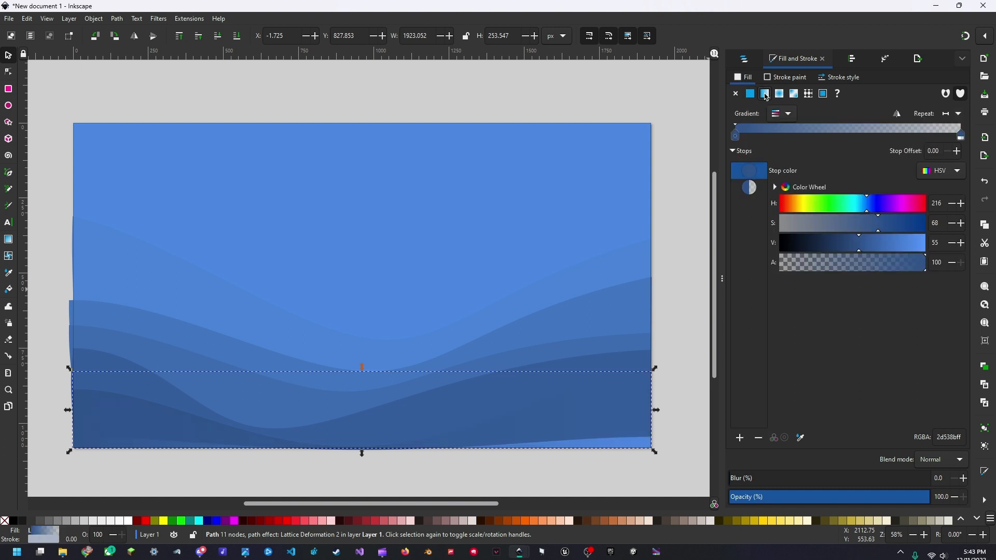
Step: Set the gradient's end stop to alpha 100 and aim the gradient at the wave's lower-right corner, ending in a darker blue
left_click(752, 189)
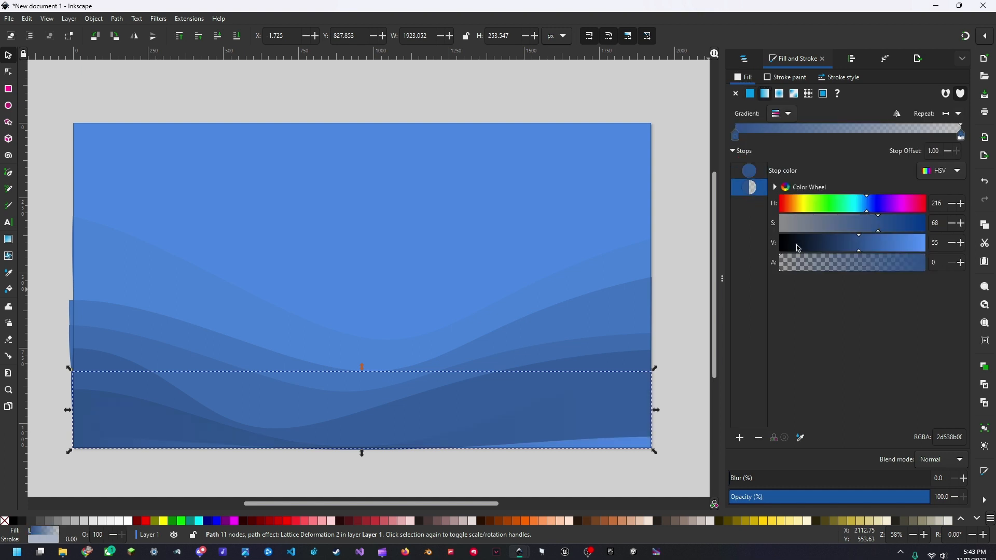
left_click_drag(805, 263, 939, 269)
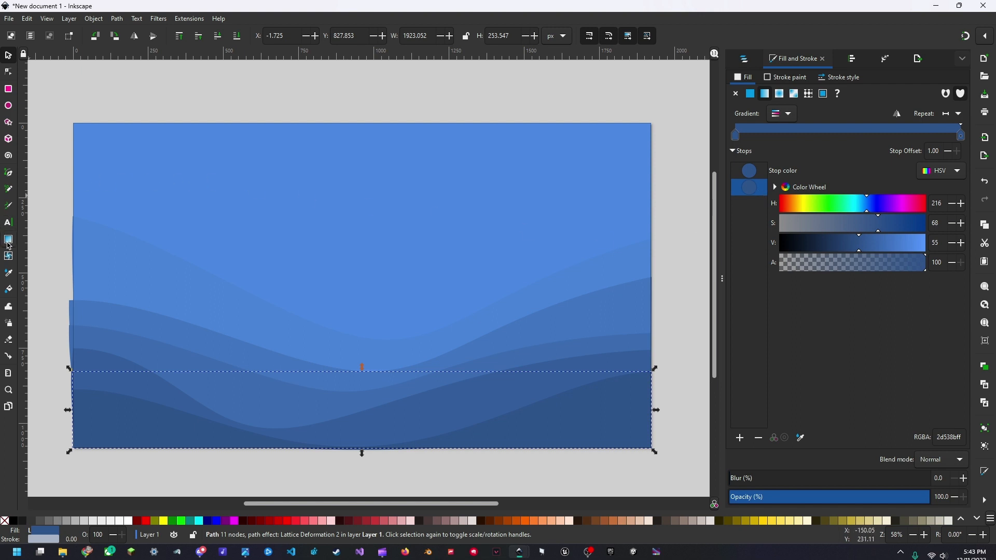
left_click(7, 240)
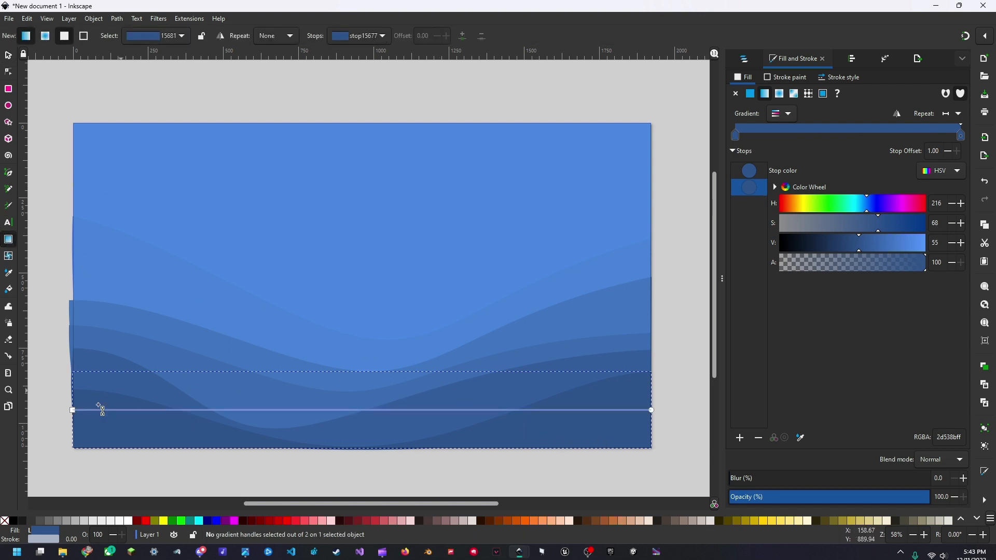
left_click_drag(75, 413, 628, 446)
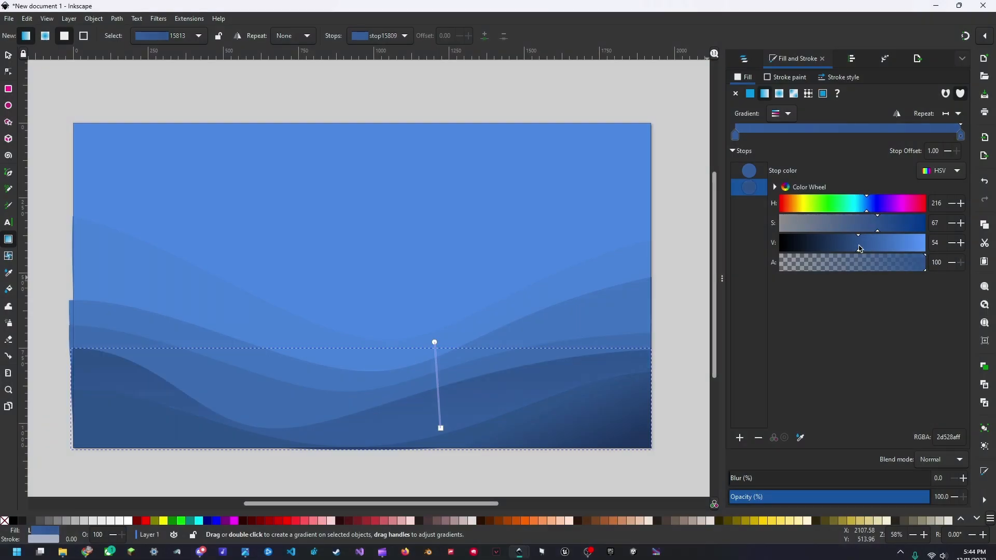
Step: Lighten both gradient stops of the second wave and run its gradient diagonally from its lower left part to the upper right
mouse_move(868, 246)
left_mouse_down()
mouse_move(879, 248)
mouse_move(867, 246)
left_mouse_up()
left_click(749, 170)
left_click_drag(441, 429, 210, 435)
left_click_drag(205, 432, 261, 438)
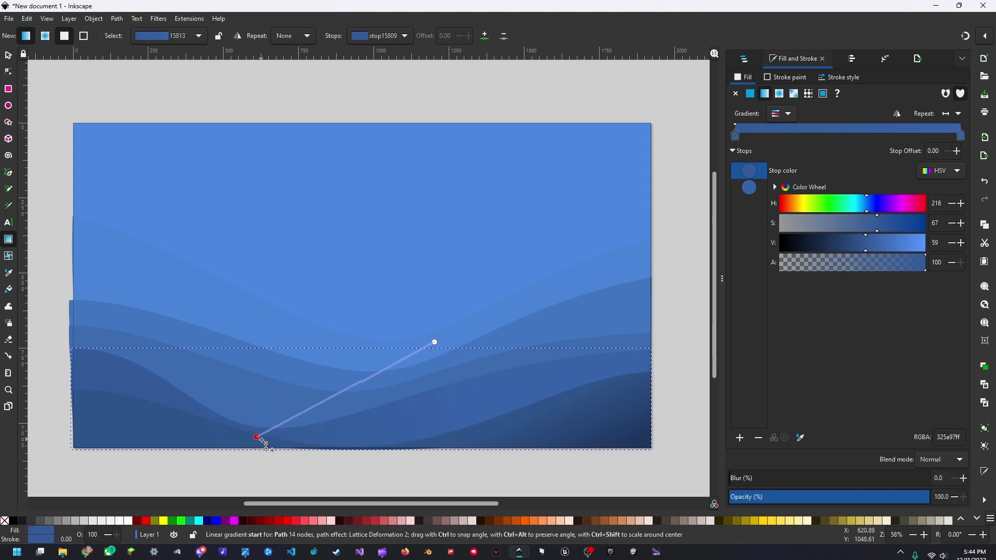
left_click_drag(866, 244, 871, 244)
left_click(676, 298)
Step: Add a horizontal linear gradient to the fourth wave and make its right-end stop a darker, more saturated blue
left_click(368, 376)
double_click(370, 381)
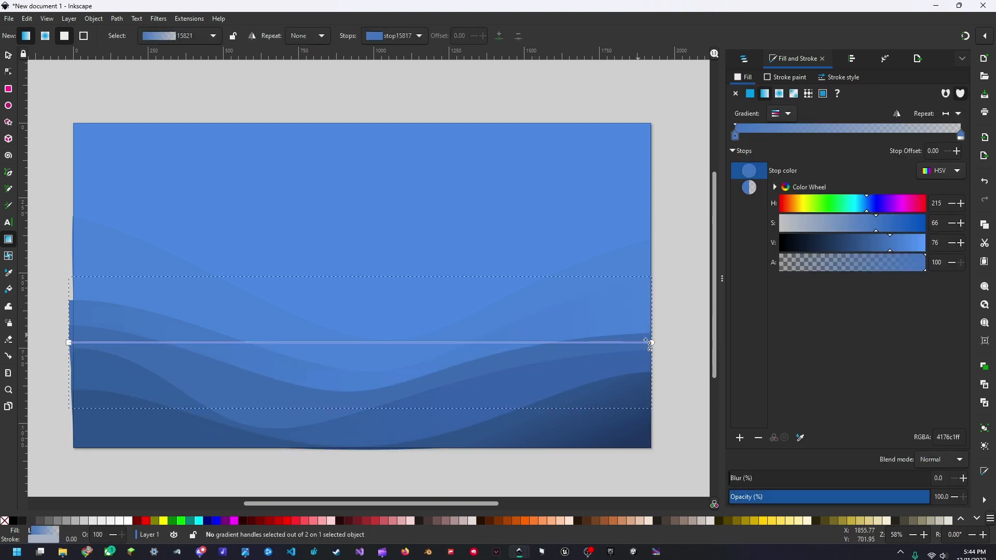
left_click(650, 344)
mouse_move(876, 230)
left_mouse_down()
mouse_move(890, 229)
mouse_move(881, 230)
left_mouse_up()
left_click_drag(888, 244, 884, 245)
left_click(688, 289)
Step: Darken the third wave's flat fill slightly and redraw the fourth wave's gradient as a diagonal
left_click(268, 399)
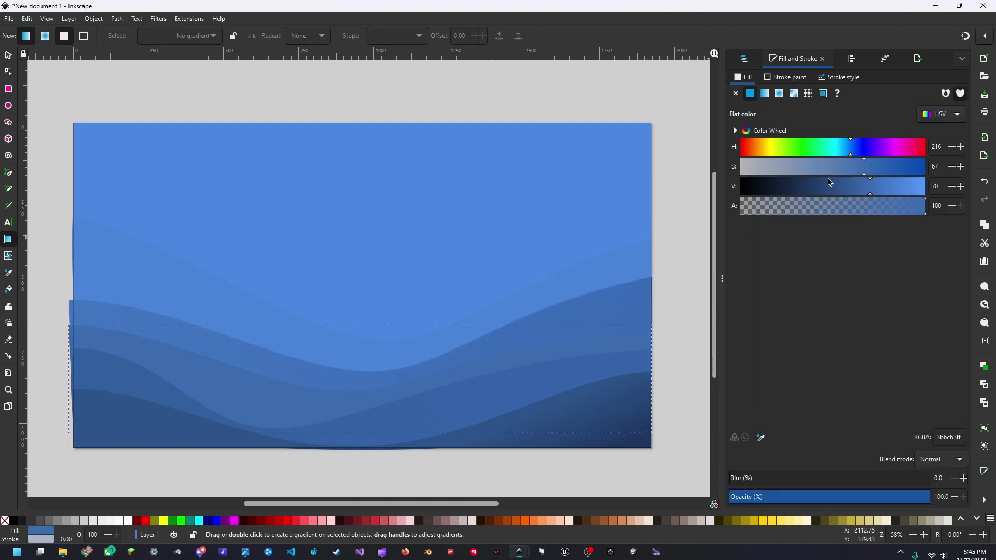
left_click_drag(872, 188, 869, 190)
left_click(687, 239)
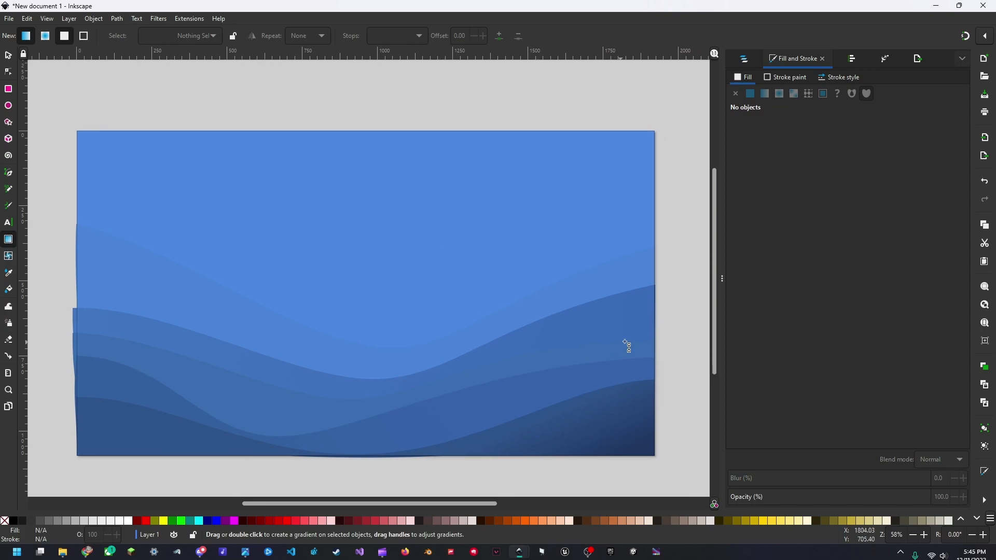
left_click(579, 307)
left_click_drag(616, 287, 563, 238)
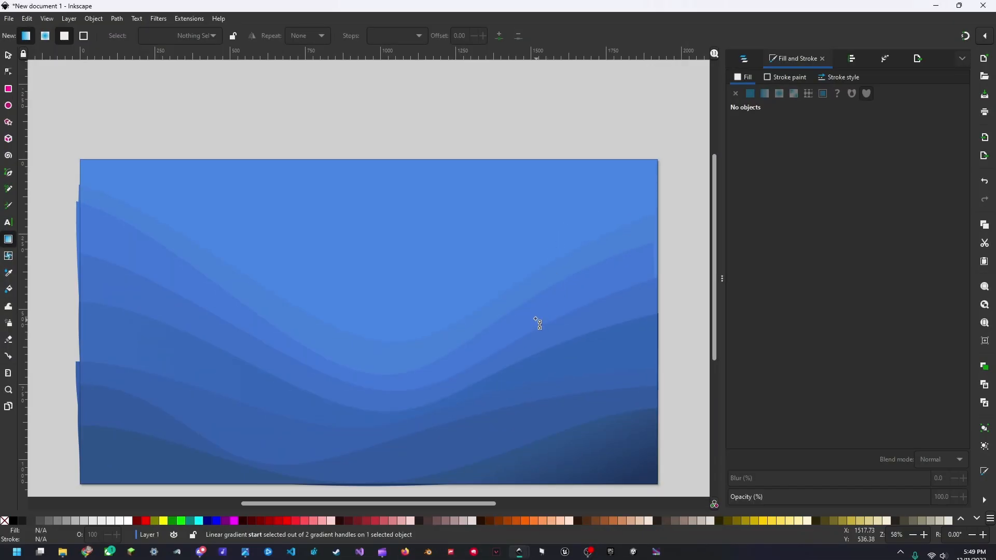
Step: Select all seven wave paths without the background rectangle and group them
scroll(533, 301, "down", 1)
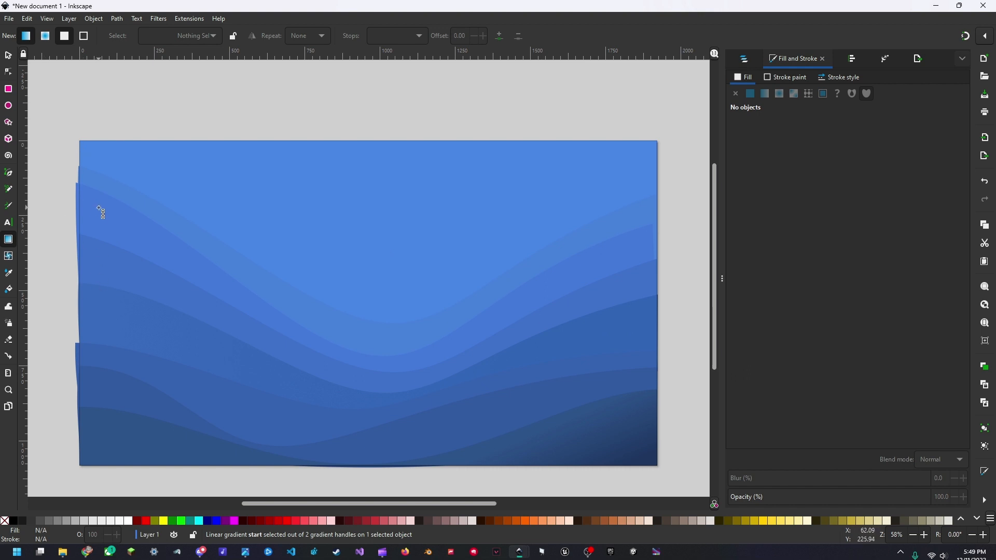
left_click(11, 57)
mouse_move(685, 490)
left_mouse_down()
mouse_move(325, 320)
mouse_move(69, 155)
left_mouse_up()
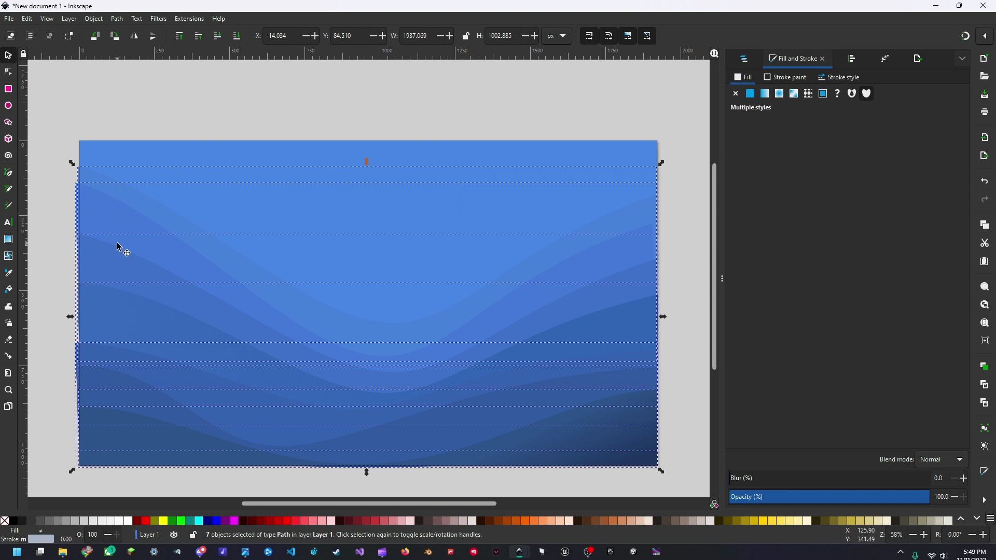
key("ctrl+g")
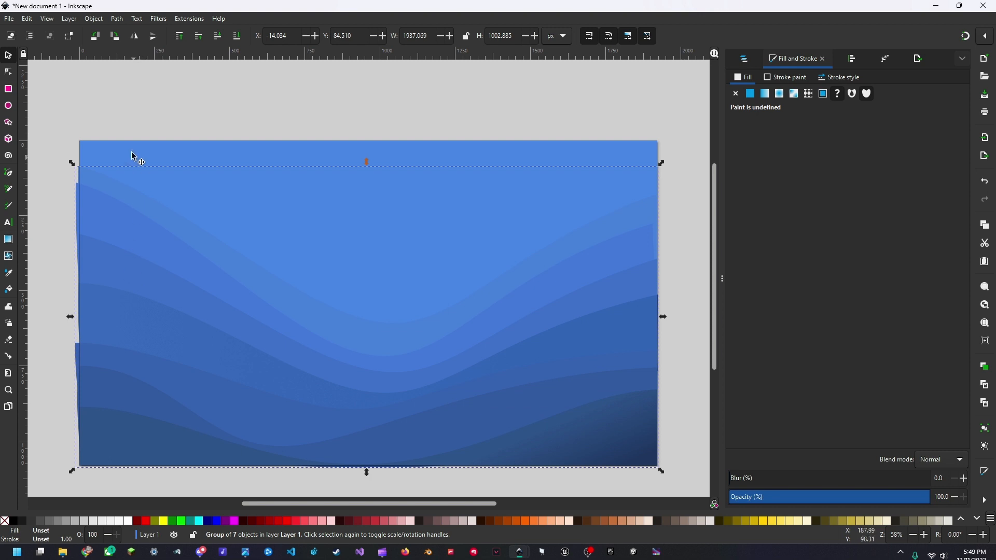
Step: Raise the page-sized background rectangle to the top of the stack, above the wave group
left_click(94, 134)
left_click(103, 155)
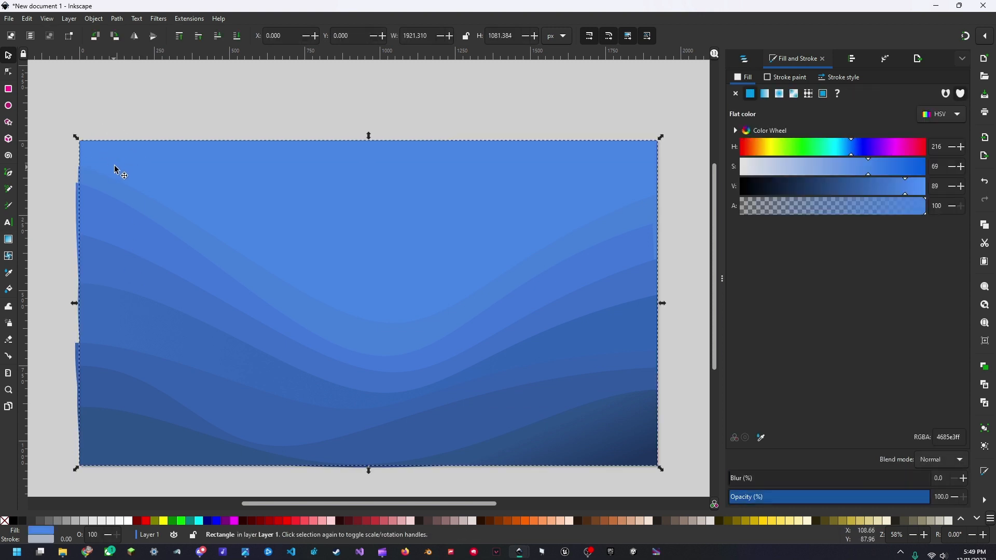
key("Home")
left_click(115, 161)
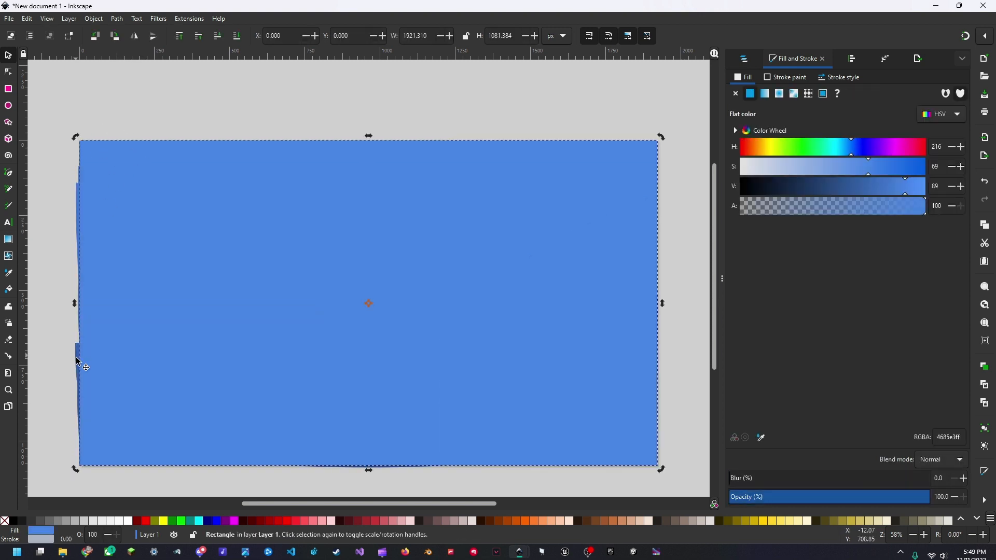
Step: Select the wave group together with the rectangle covering it and clip the waves to the rectangle's outline
left_click(77, 358)
left_click_drag(97, 386, 285, 373)
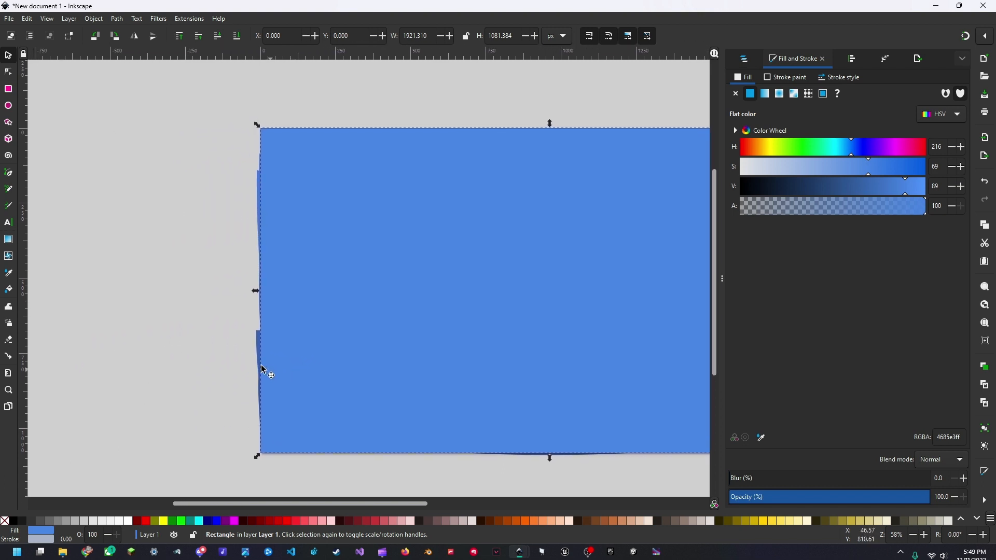
key("plus")
key("plus")
key("plus")
left_click_drag(135, 389, 392, 238)
key("plus")
key("plus")
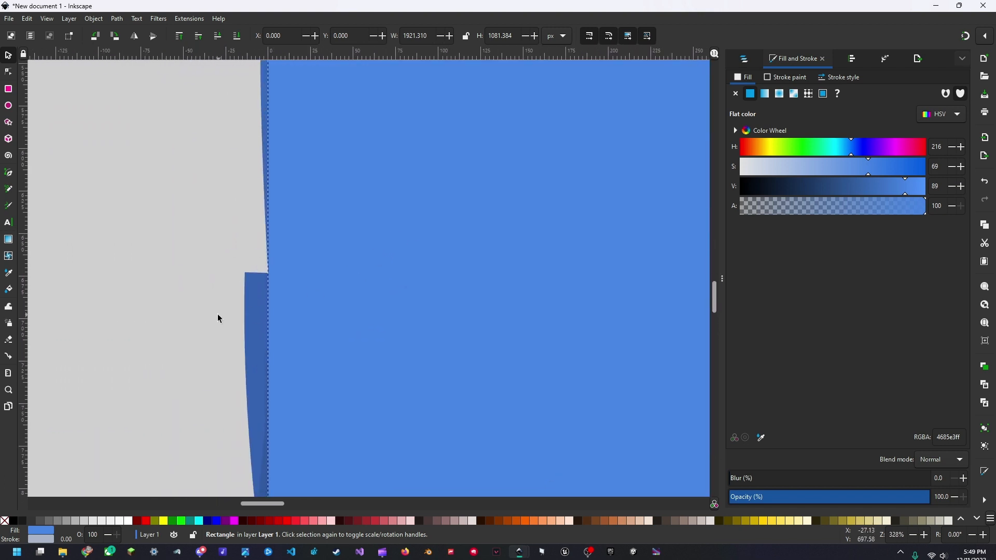
left_click(248, 315)
key("plus")
key("plus")
key("plus")
key("minus")
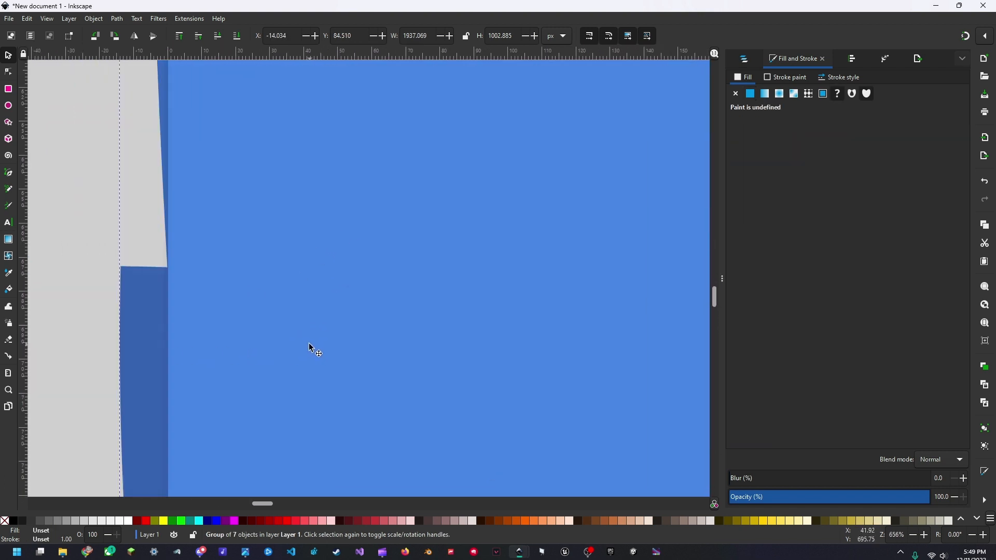
key("minus")
key("minus")
key("minus")
key("minus")
key("minus")
key("minus")
key("minus")
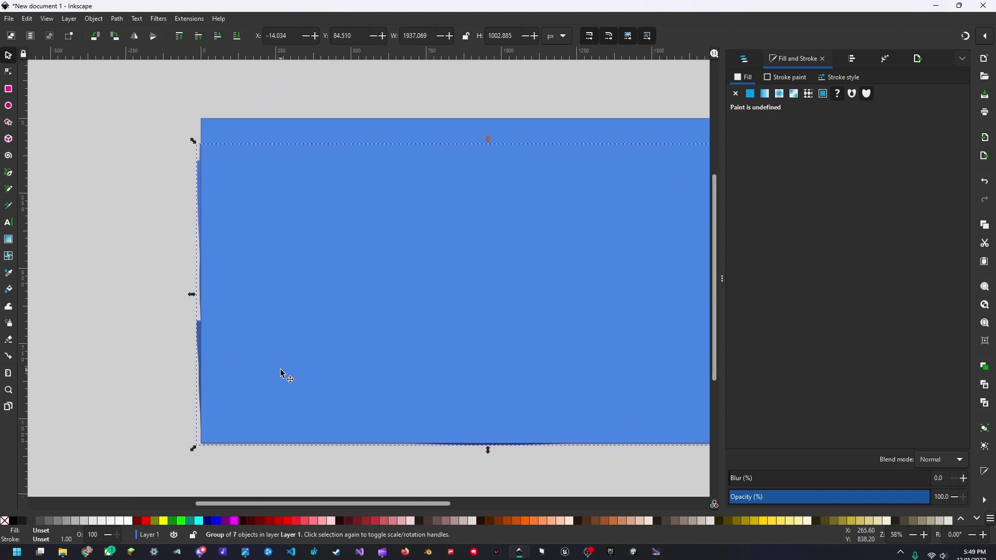
key("shift")
left_click(225, 138, "shift")
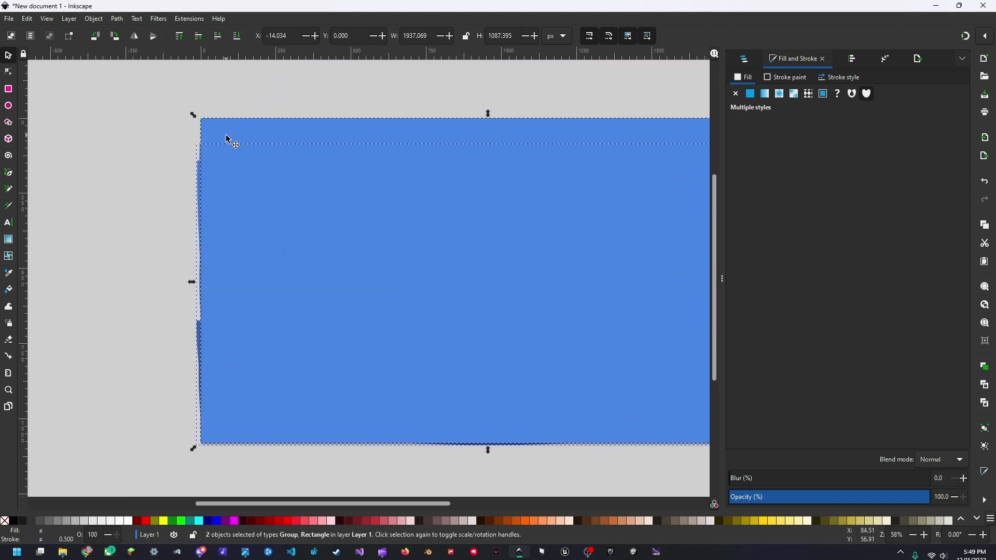
right_click(313, 268)
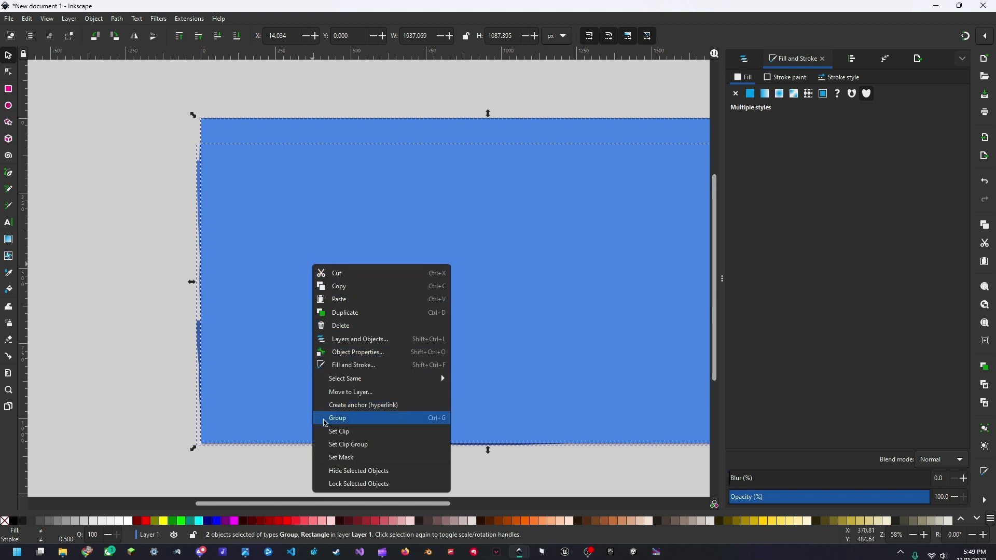
left_click(328, 433)
left_click_drag(350, 469, 238, 475)
left_click(654, 301)
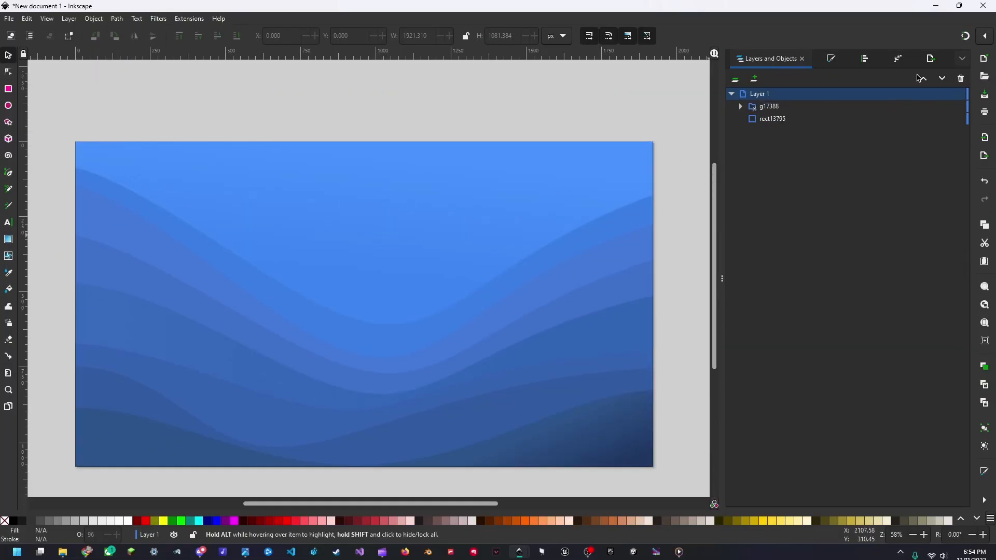
Step: Export the whole document as a PNG image named waveybackgroundtuorial1.png to the Desktop
left_click(933, 60)
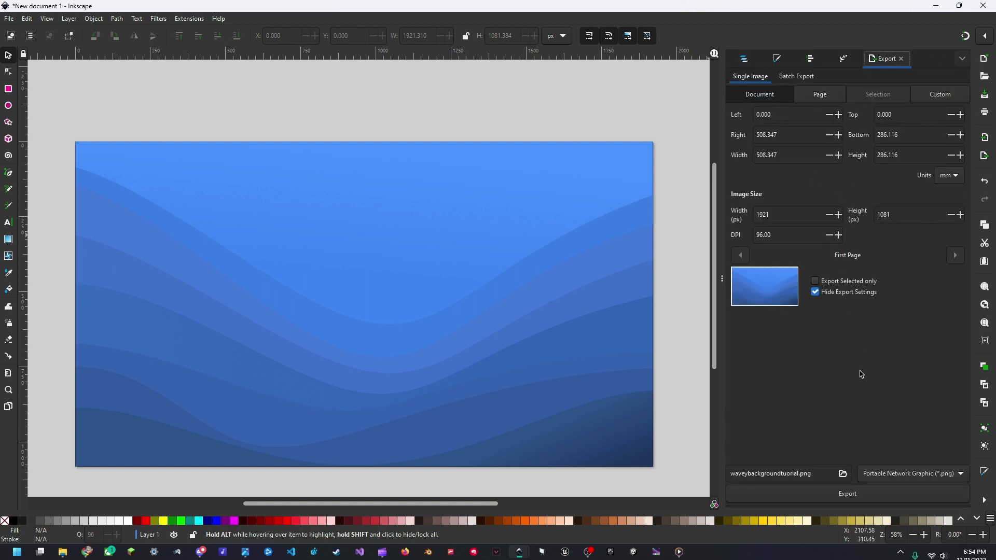
left_click(843, 474)
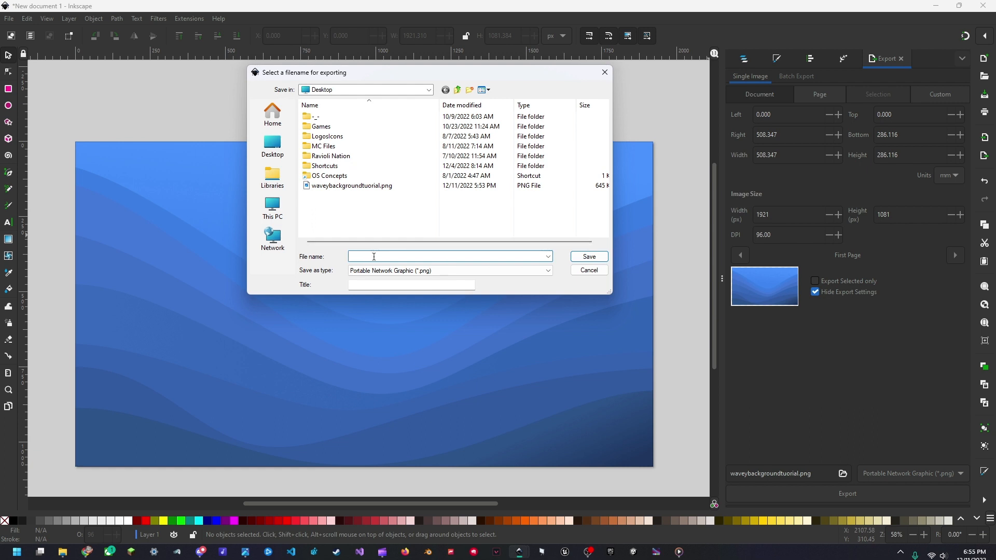
type("w")
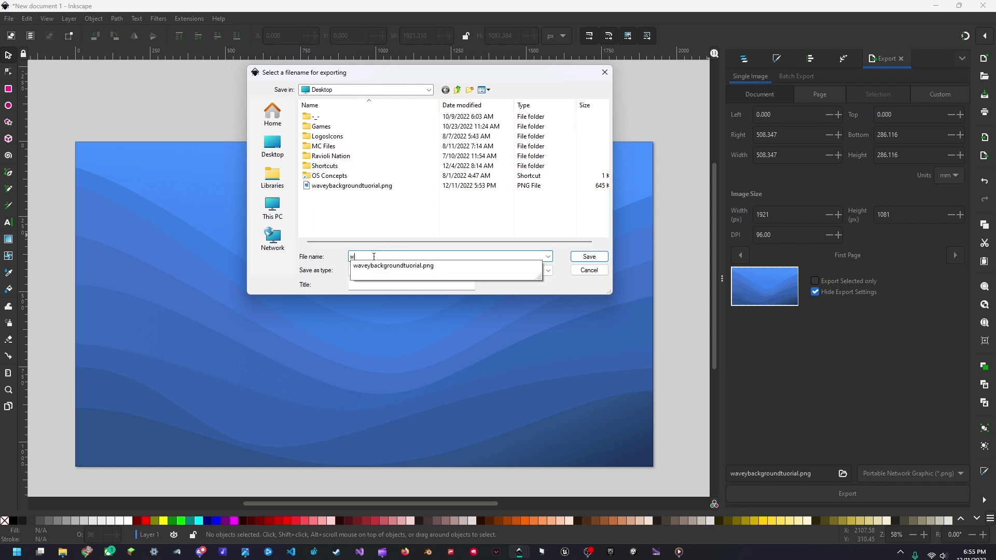
type("aveybackgro")
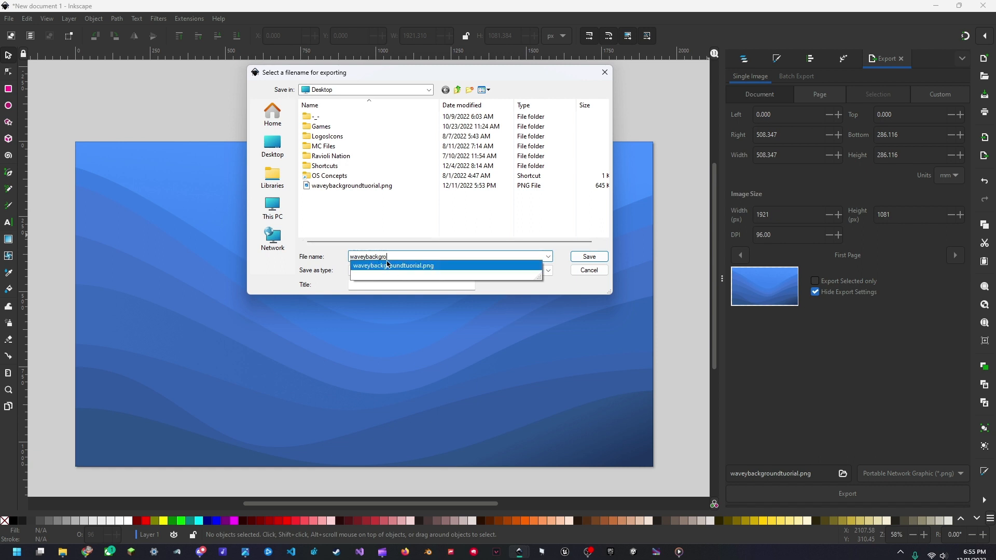
left_click(400, 265)
left_click(409, 256)
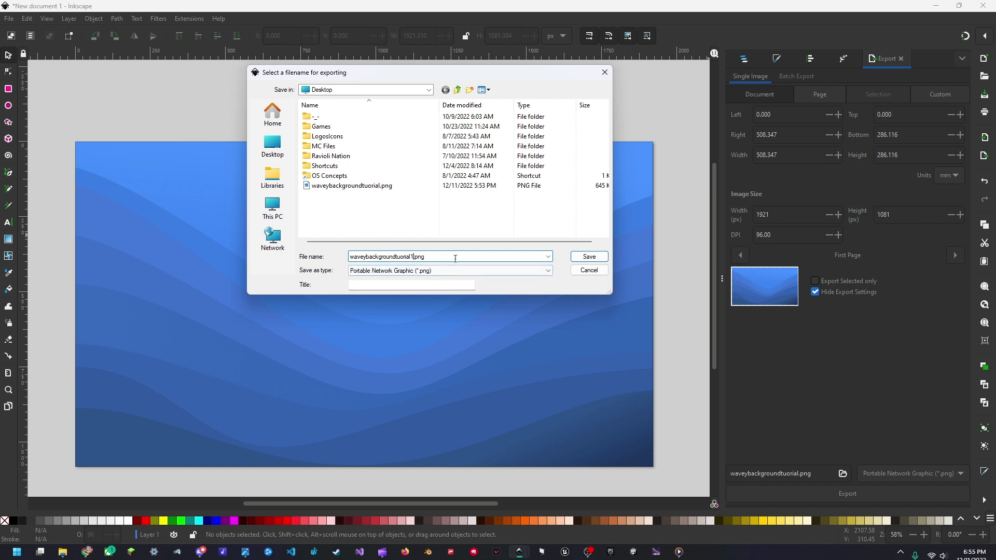
left_click(589, 257)
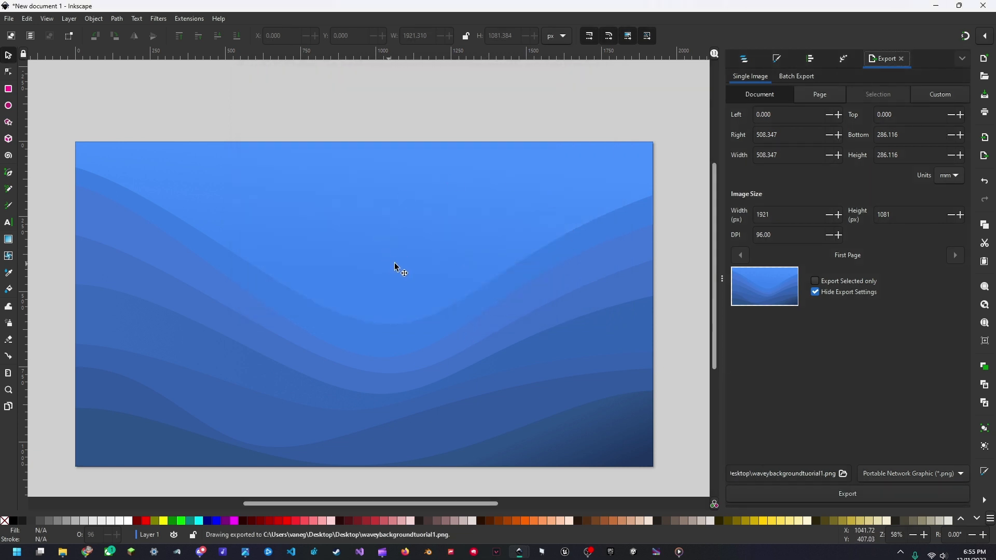
left_click_drag(365, 337, 427, 338)
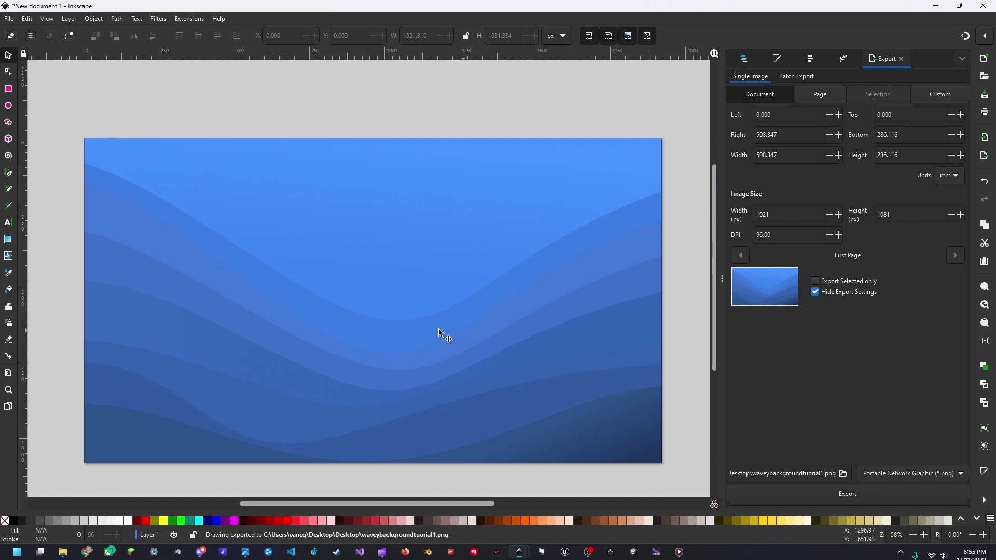